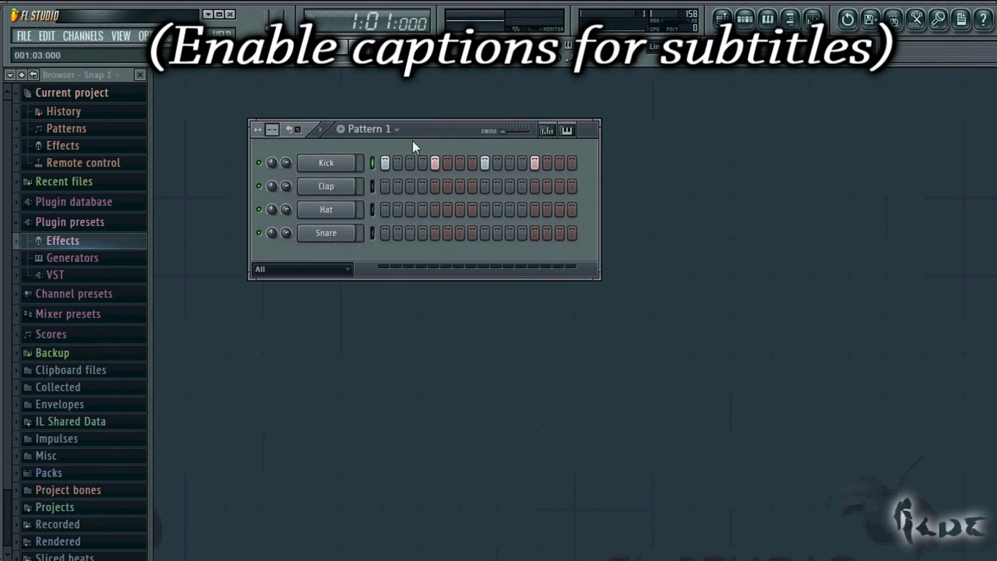
# Collapse the Current project and Plugin presets folders in the browser
pyautogui.click(68, 92)
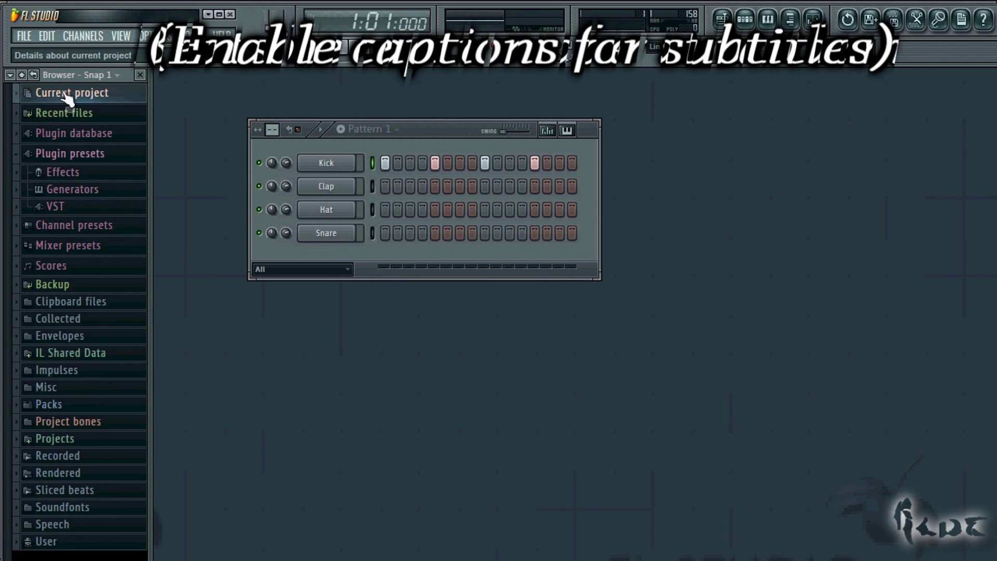
pyautogui.click(70, 153)
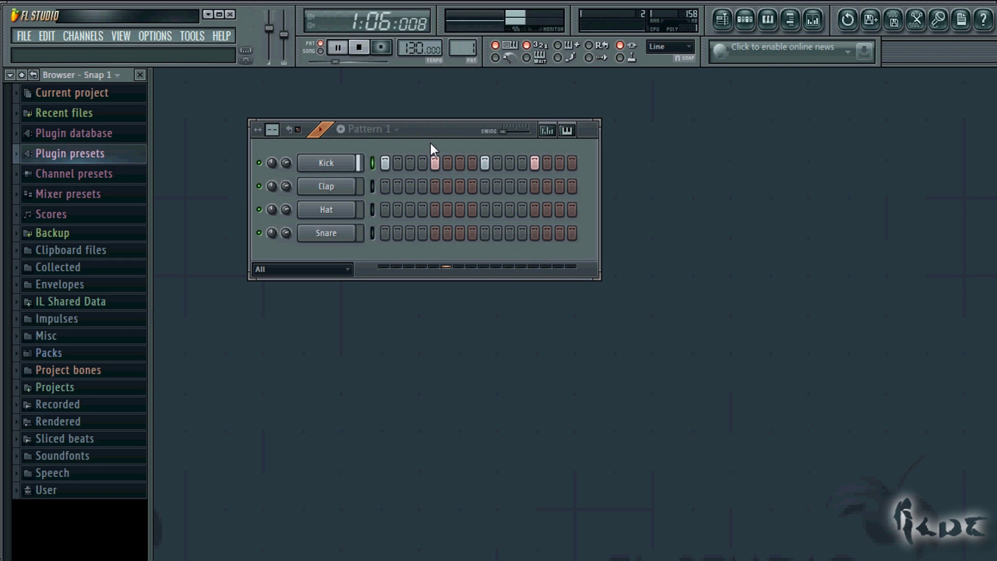
# Add Kick hits on steps 2 and 11 of Pattern 1 and play the pattern
pyautogui.moveTo(441, 130); pyautogui.dragTo(453, 220)
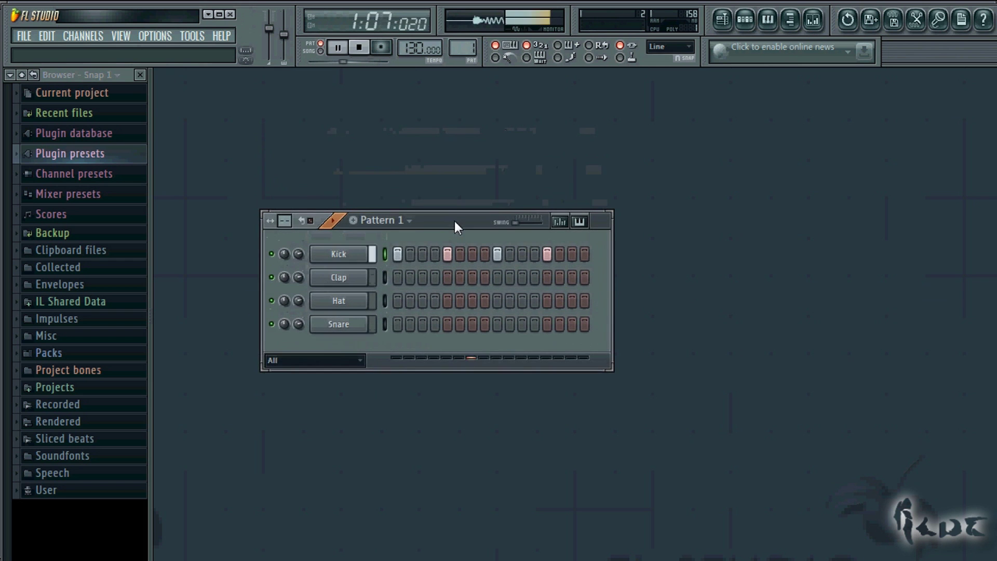
pyautogui.click(412, 255)
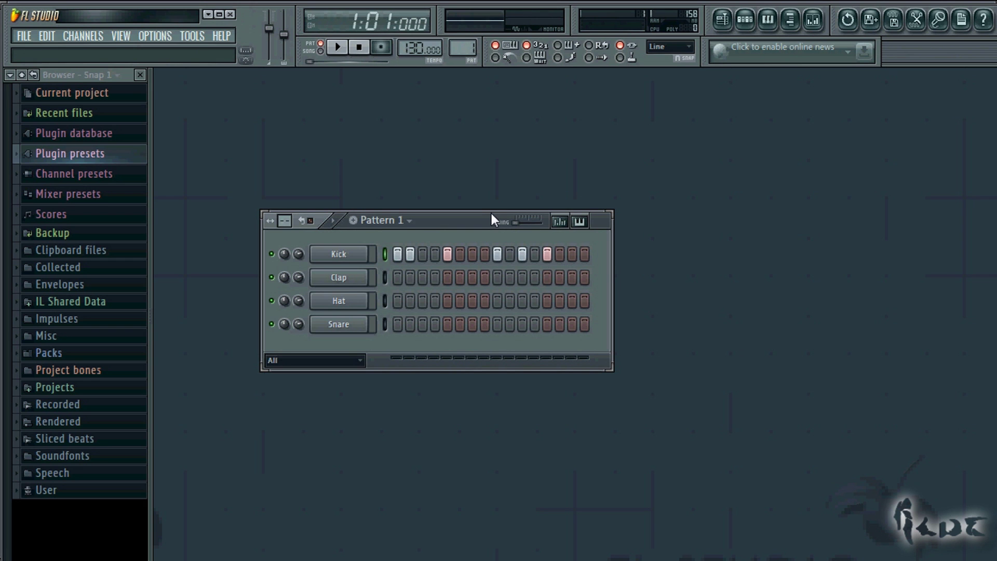
pyautogui.moveTo(472, 213); pyautogui.dragTo(456, 141)
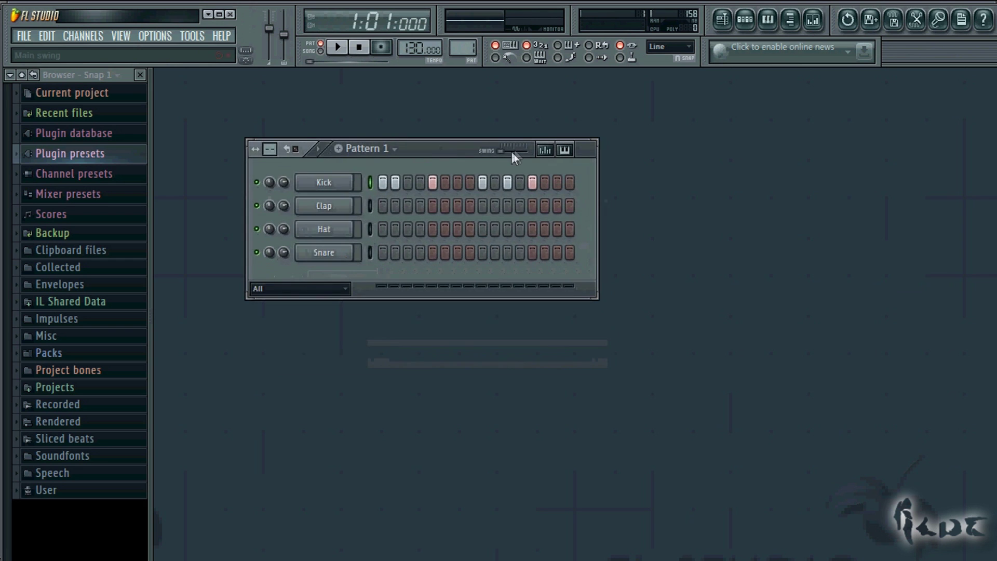
pyautogui.click(345, 51)
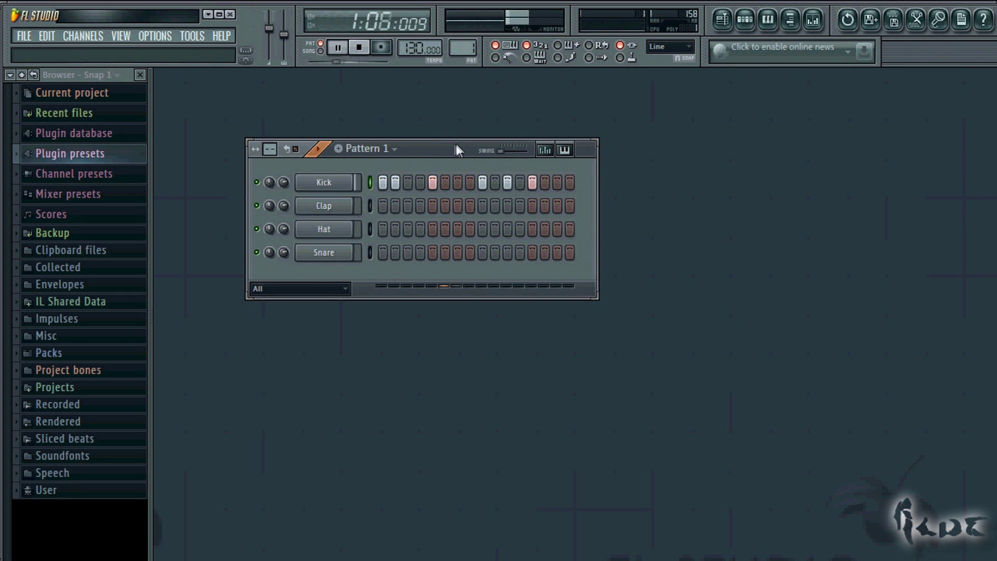
pyautogui.moveTo(455, 144); pyautogui.dragTo(453, 176)
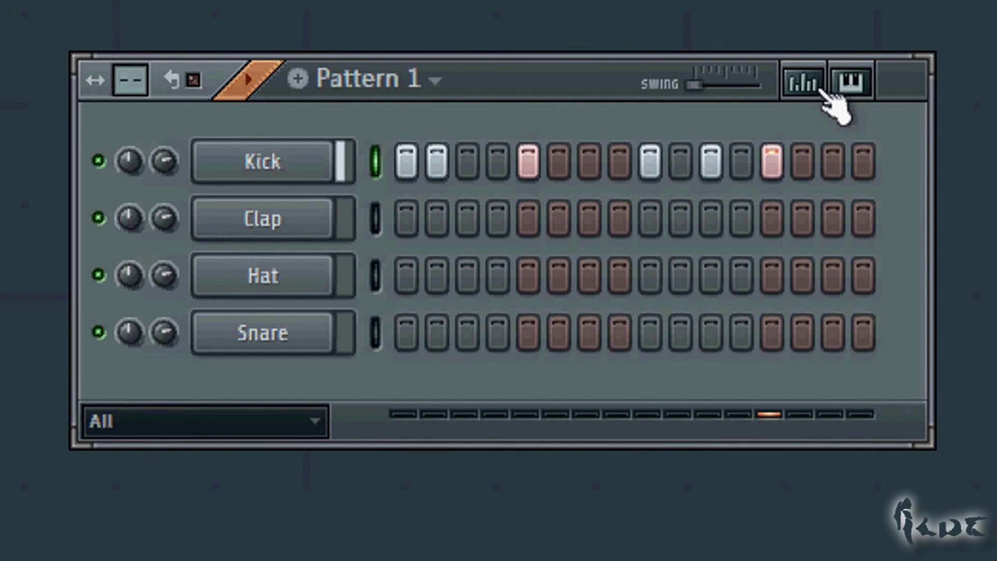
# Show the Kick's keyboard editor and raise the pitch of the active steps 1, 2, 5, 9, 11 and 13
pyautogui.click(850, 83)
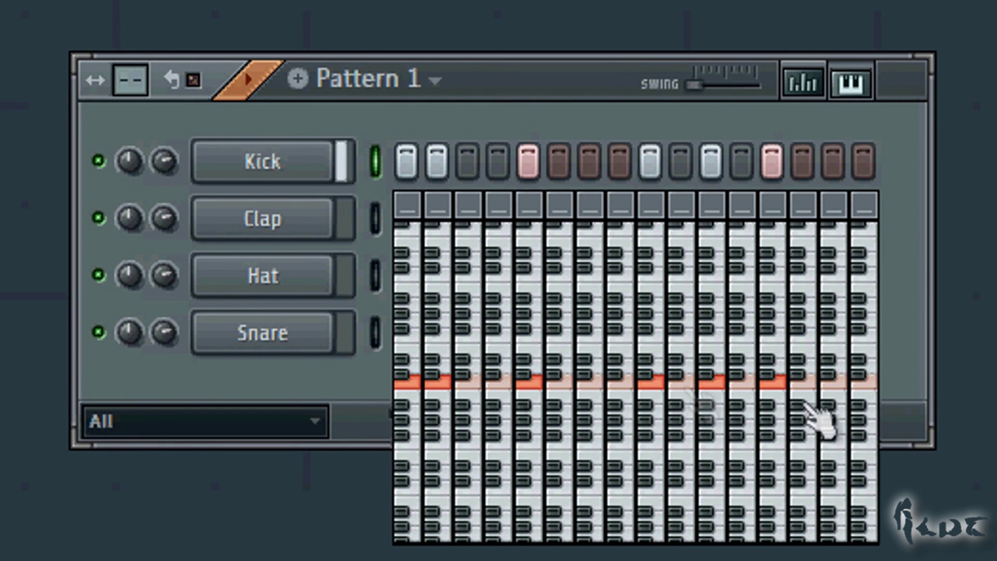
pyautogui.click(412, 336)
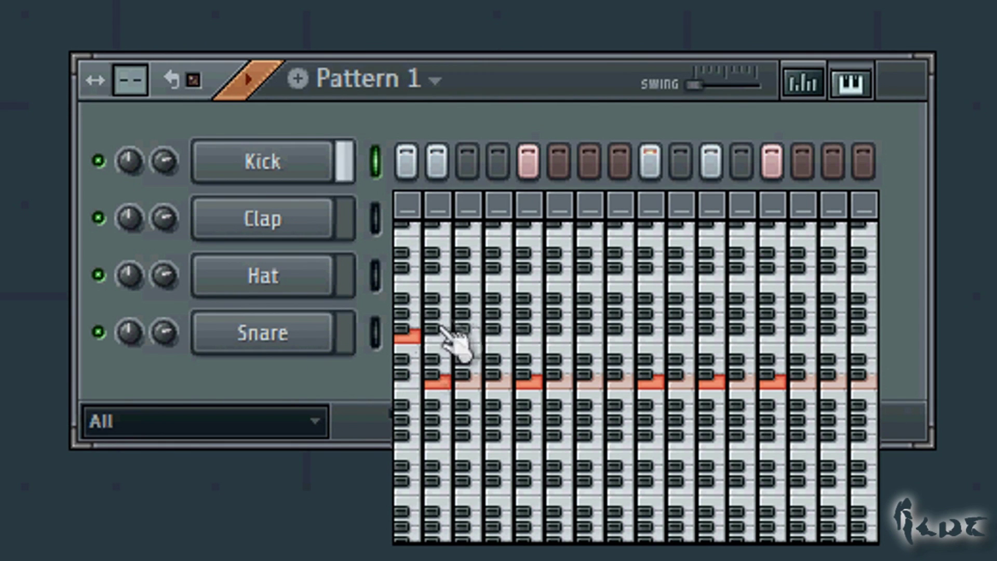
pyautogui.click(437, 291)
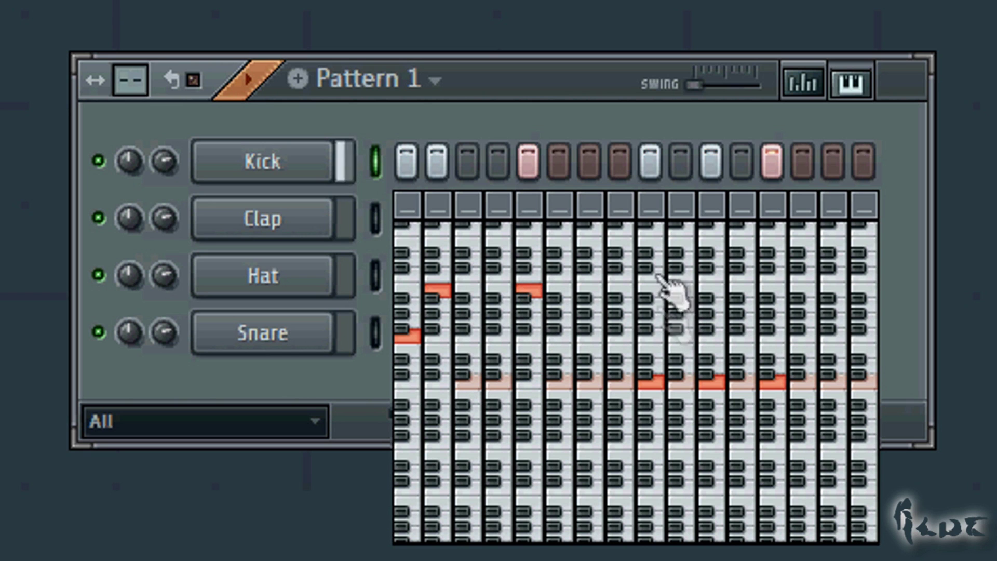
pyautogui.click(656, 229)
pyautogui.click(712, 243)
pyautogui.click(772, 244)
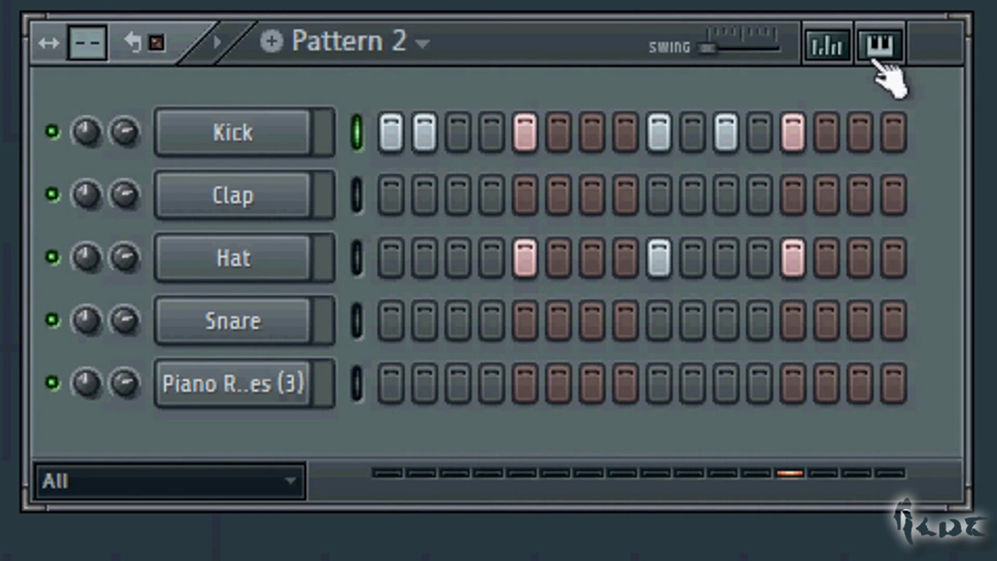
# Look through the octave range of the Kick's keyboard editor, and close the editor
pyautogui.click(878, 50)
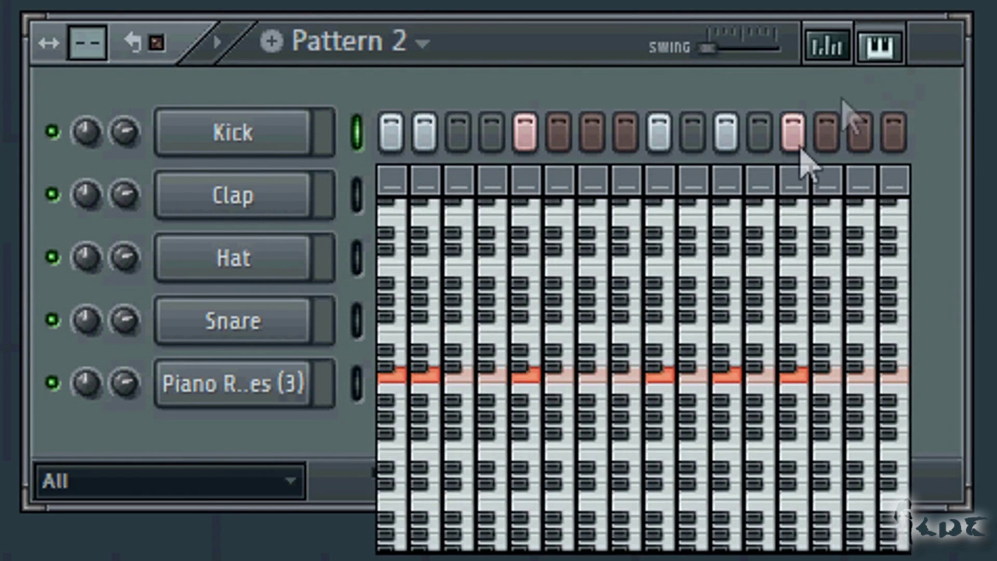
pyautogui.scroll(-6, 742, 370)
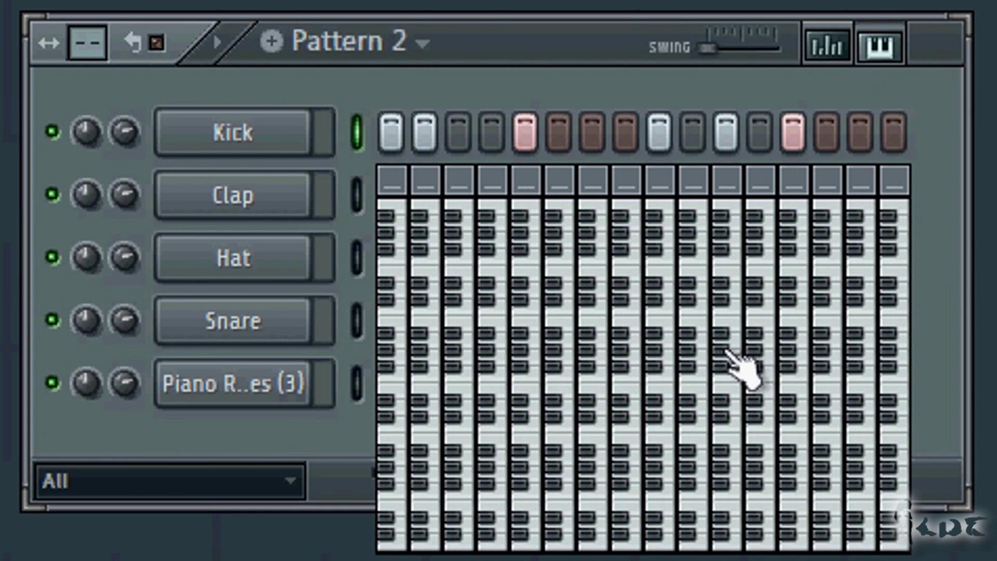
pyautogui.scroll(4, 727, 354)
pyautogui.scroll(-5, 732, 356)
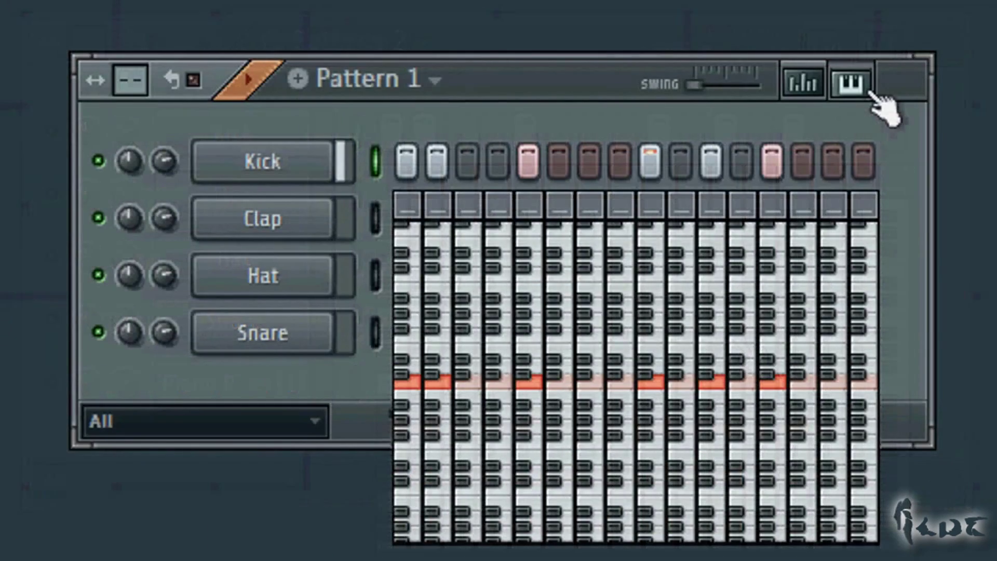
pyautogui.click(867, 92)
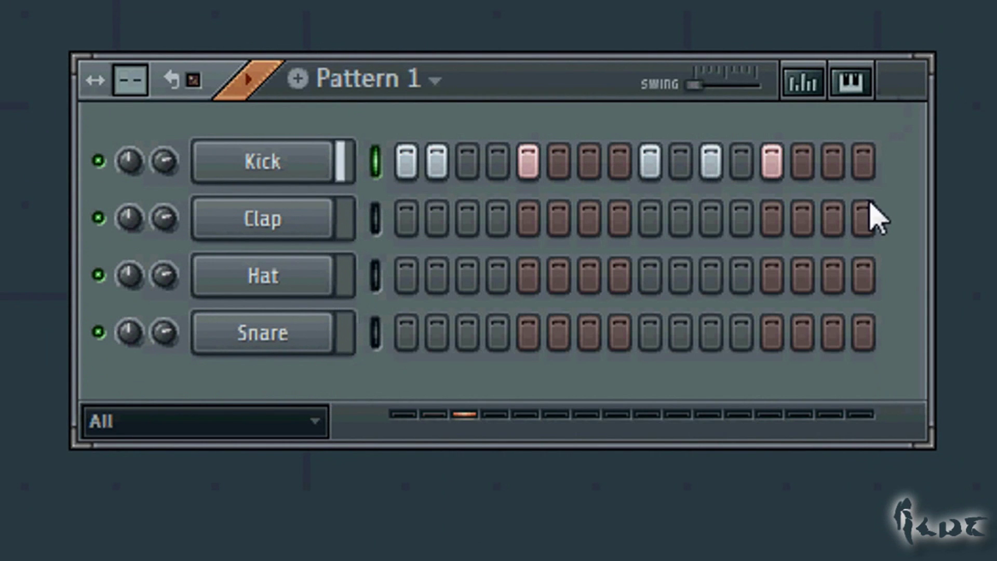
# Show the Kick's graph editor and set differing velocities for the active steps, lowering 1, 5, 9 and 11 and raising 2 and 13
pyautogui.click(803, 84)
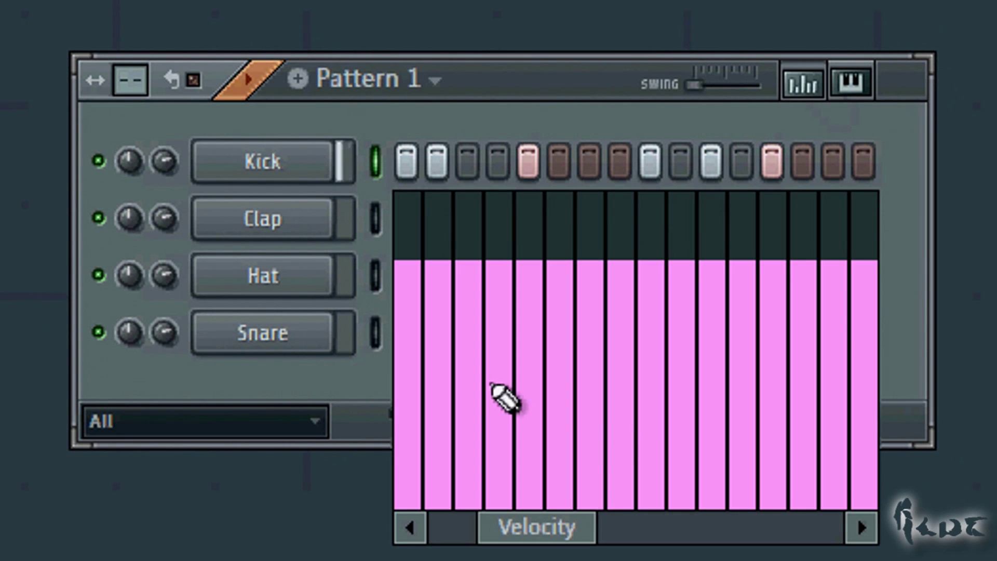
pyautogui.moveTo(557, 543)
pyautogui.mouseDown()
pyautogui.moveTo(794, 537)
pyautogui.moveTo(514, 545)
pyautogui.moveTo(551, 542)
pyautogui.mouseUp()
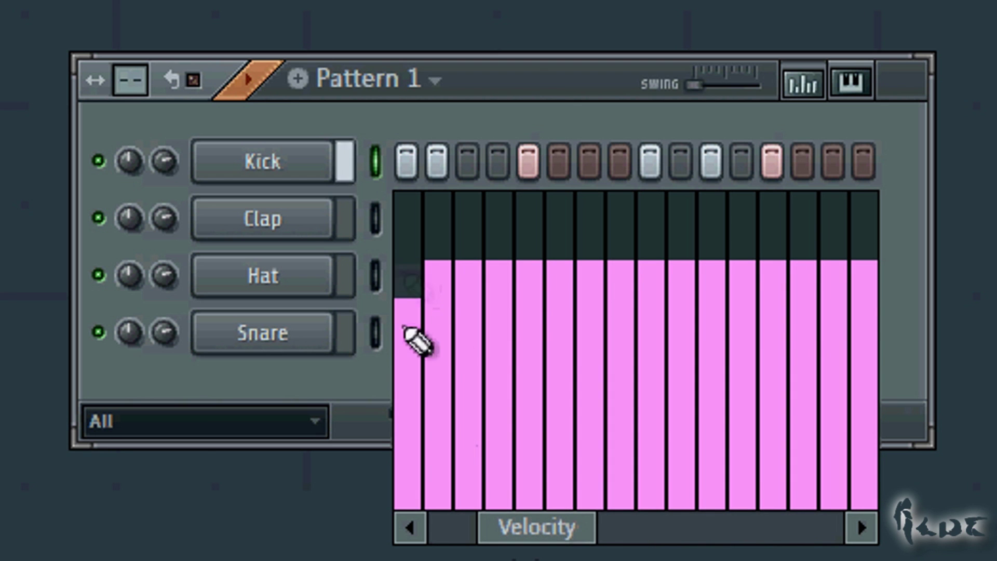
pyautogui.click(408, 436)
pyautogui.click(438, 216)
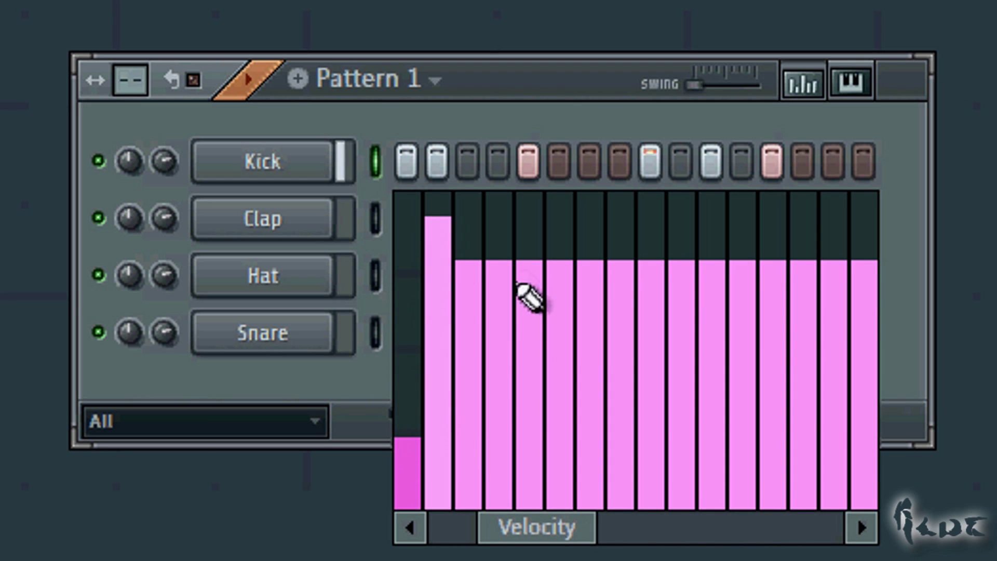
pyautogui.moveTo(528, 281); pyautogui.dragTo(530, 397)
pyautogui.moveTo(654, 382); pyautogui.dragTo(651, 445)
pyautogui.click(712, 349)
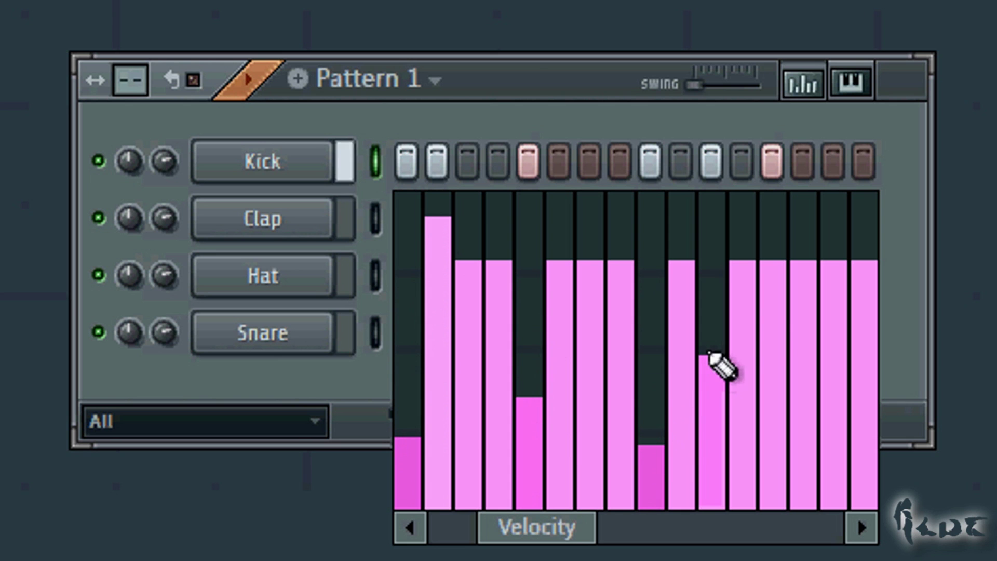
pyautogui.moveTo(774, 318); pyautogui.dragTo(778, 202)
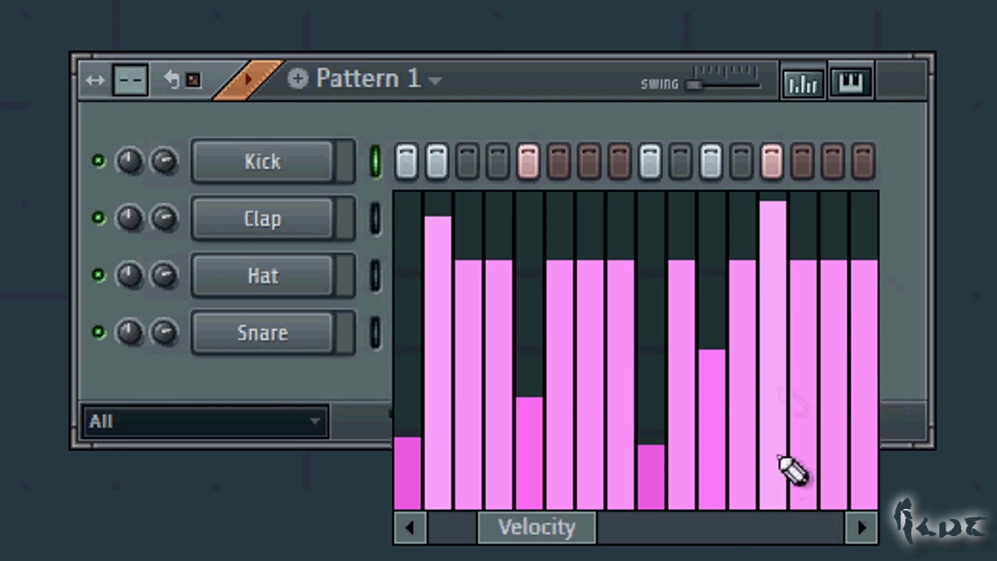
# Level the Kick velocities of steps 1 to 13 to one uniform height and close the graph editor
pyautogui.moveTo(784, 266); pyautogui.dragTo(398, 263)
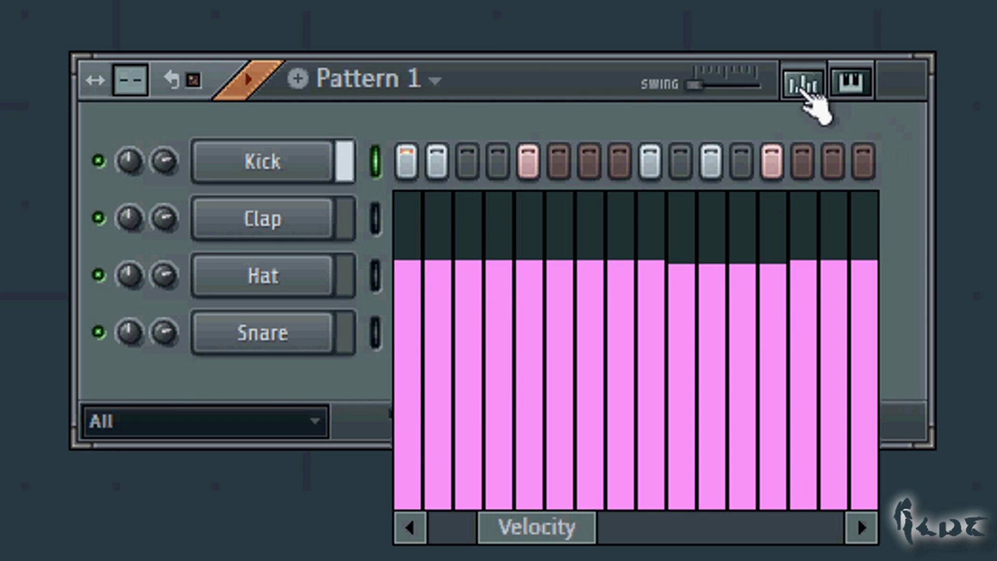
pyautogui.click(803, 84)
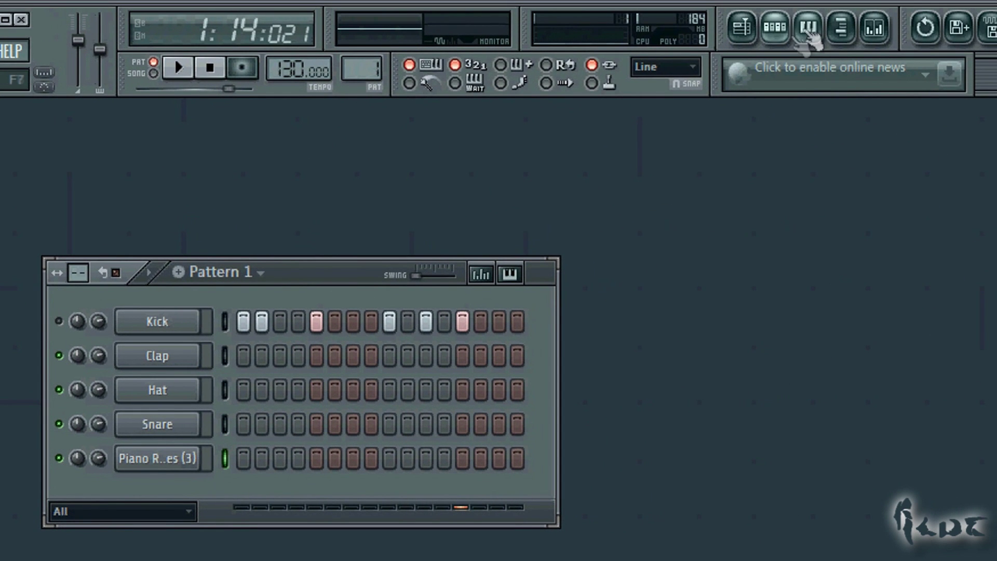
# Show the piano roll for Piano Rhodes (3) and place notes on G#4, C#5, C6, F#5, F#4 and G4
pyautogui.click(809, 29)
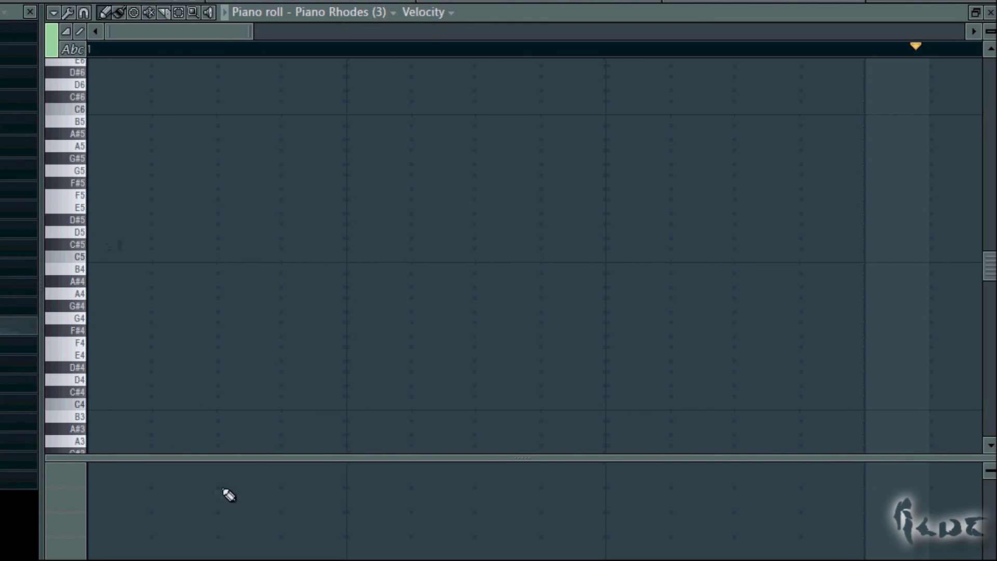
pyautogui.click(125, 305)
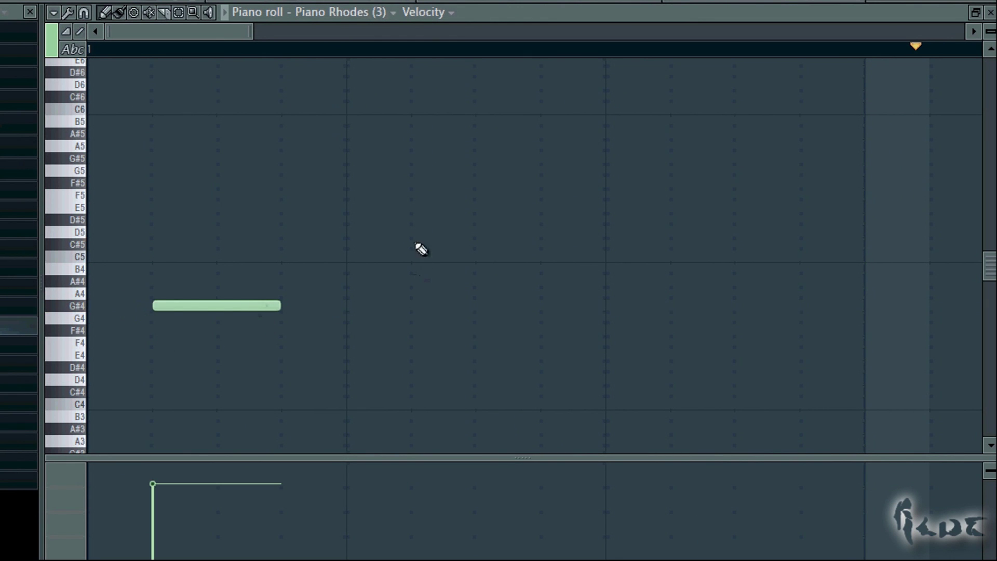
pyautogui.click(419, 246)
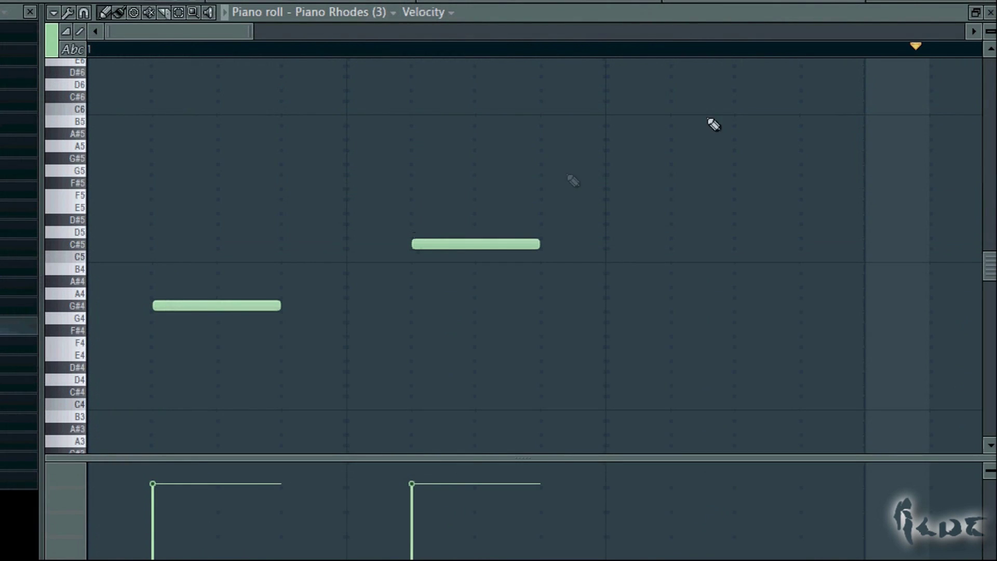
pyautogui.click(742, 109)
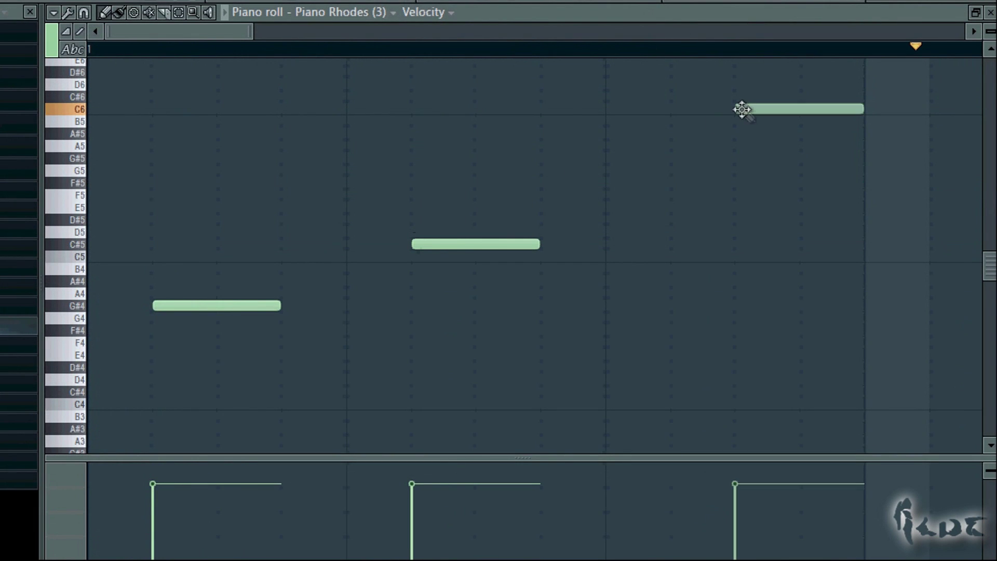
pyautogui.click(620, 185)
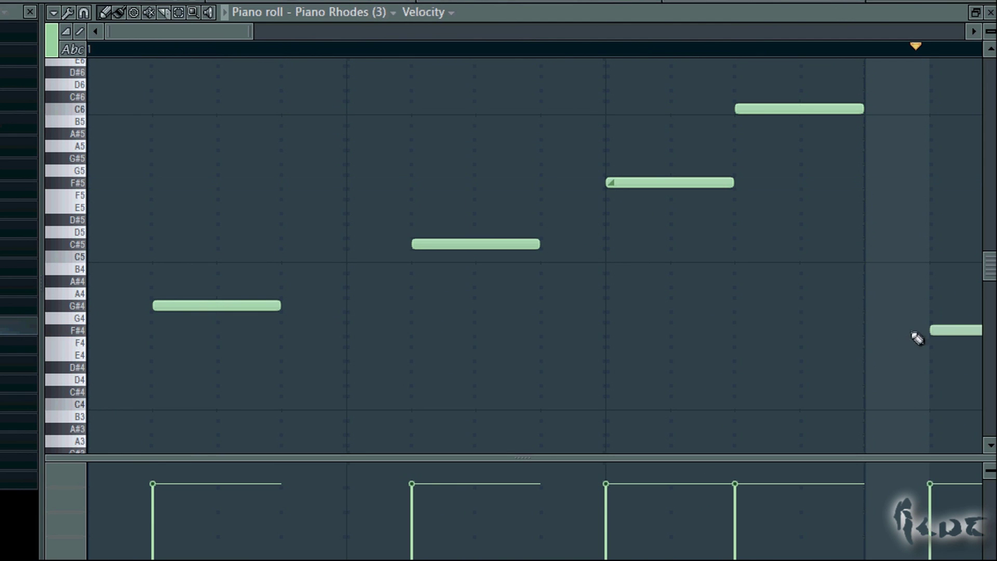
pyautogui.click(621, 317)
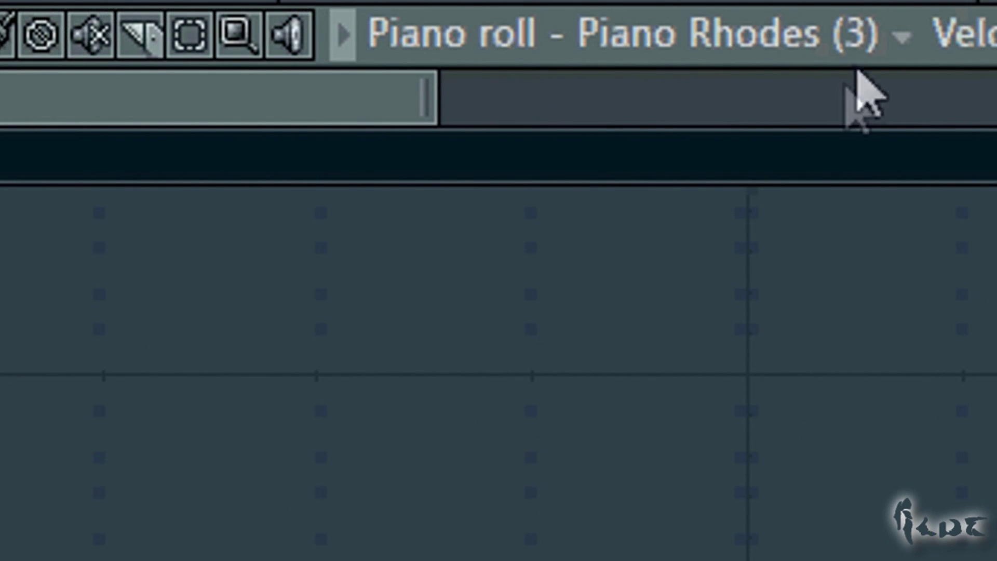
# Switch the piano roll to the Hat channel and back to Piano Rhodes (3)
pyautogui.click(898, 40)
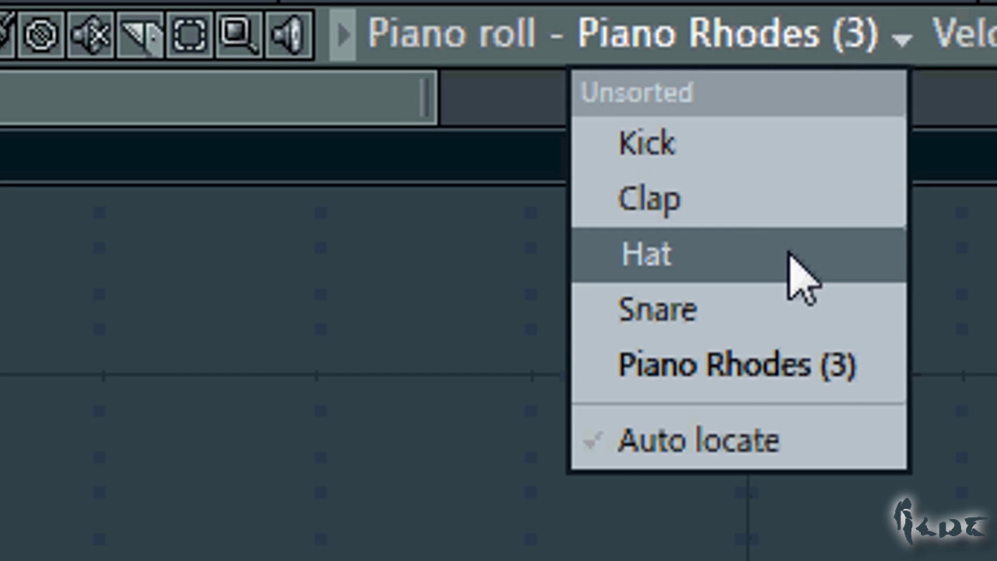
pyautogui.click(792, 255)
pyautogui.click(663, 37)
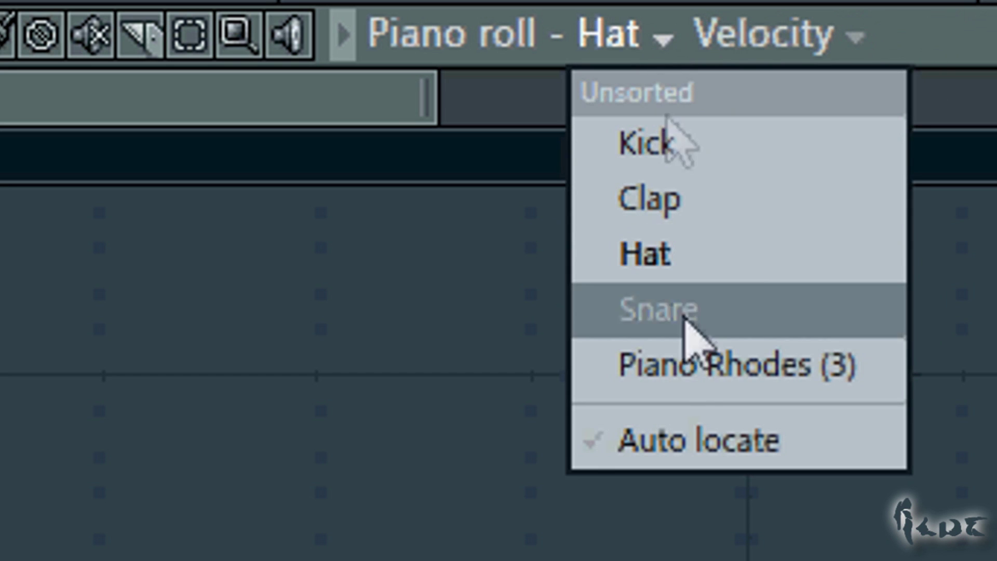
pyautogui.click(694, 369)
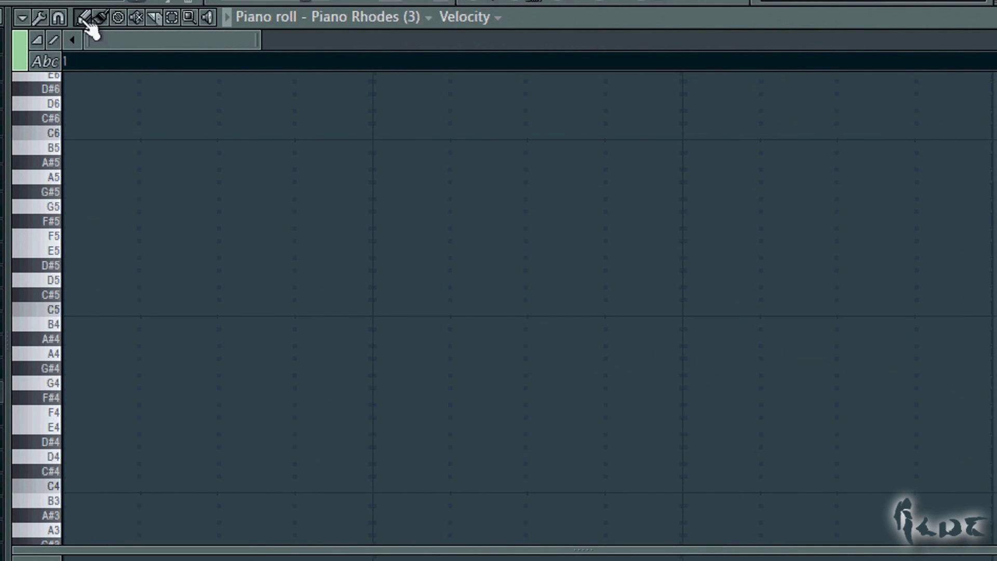
pyautogui.click(96, 382)
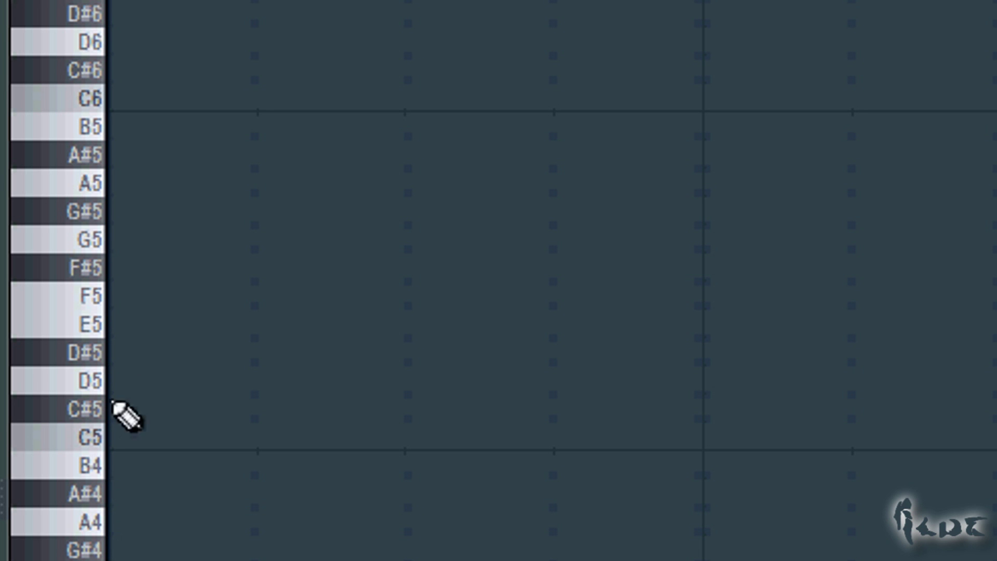
pyautogui.moveTo(519, 547); pyautogui.dragTo(838, 548)
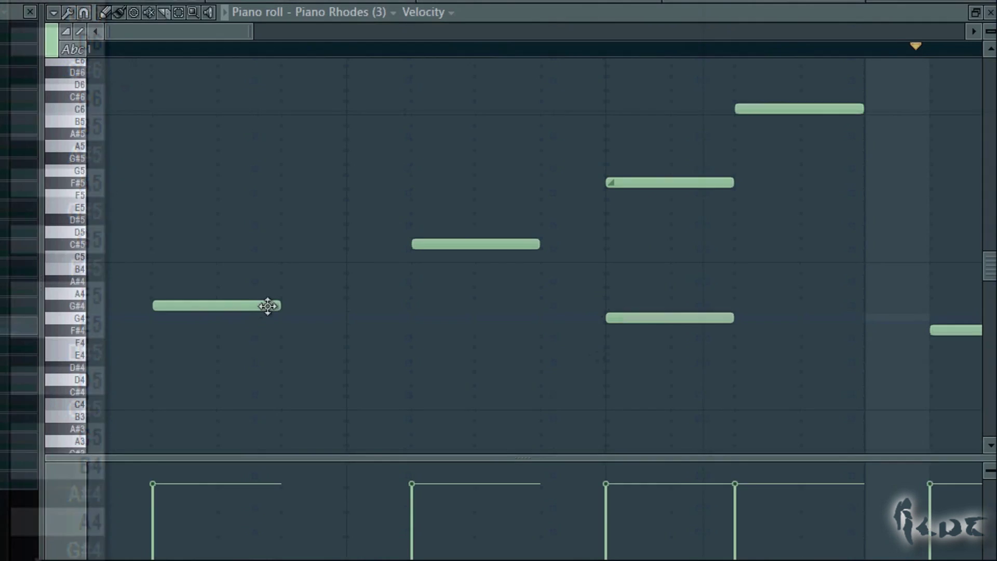
# Move the G#4 note to the start of bar 1 and lengthen it to four steps
pyautogui.moveTo(406, 305); pyautogui.dragTo(172, 304)
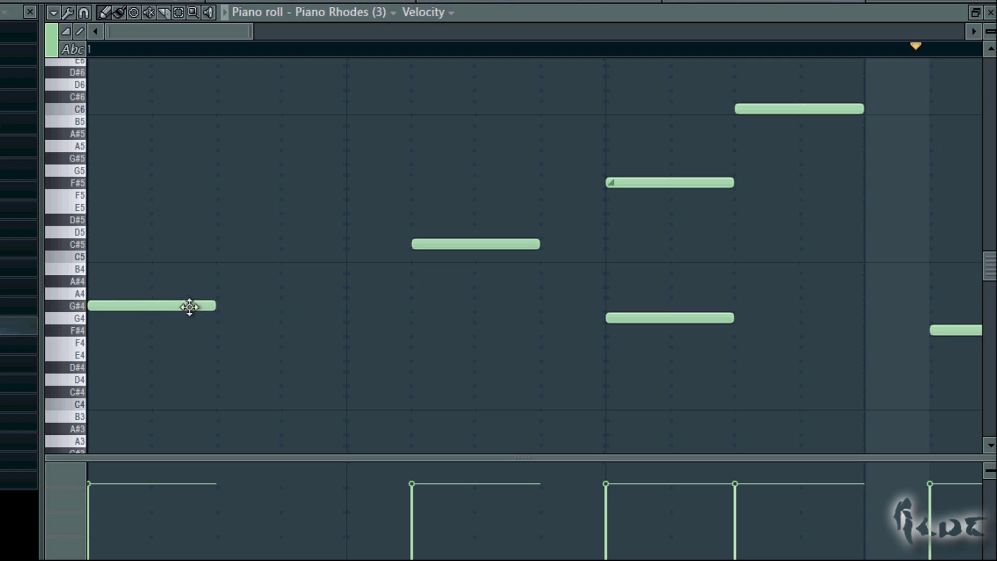
pyautogui.moveTo(409, 306); pyautogui.dragTo(338, 313)
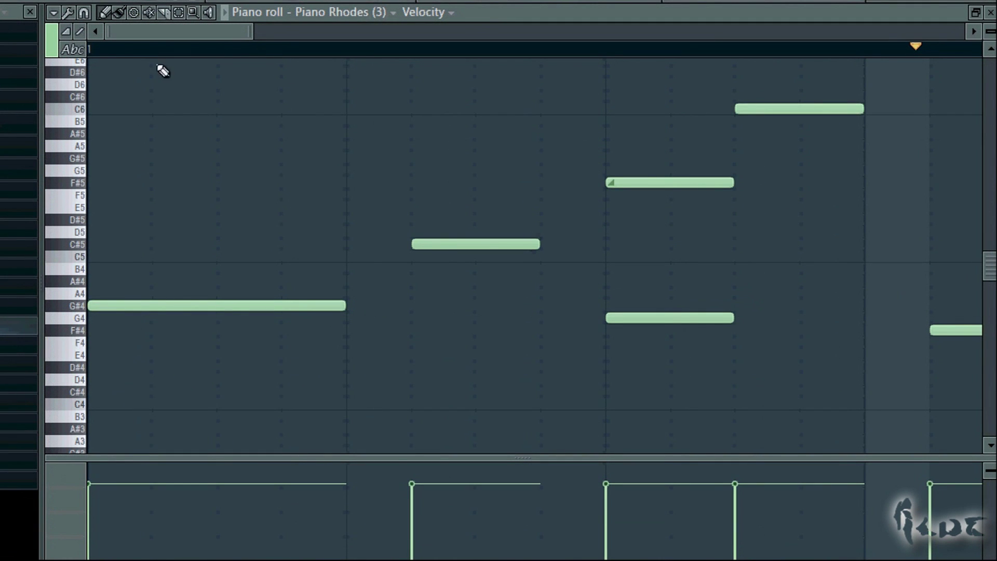
# Lower the velocity of the G#4 note in bar 1 and raise the velocity of the C#5 note while the pattern plays
pyautogui.press('space')
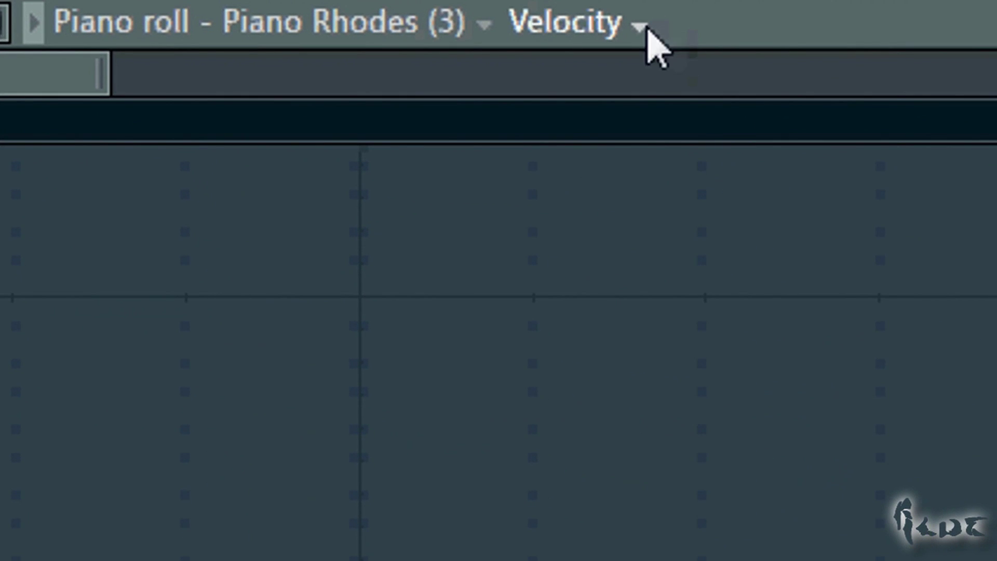
pyautogui.click(451, 12)
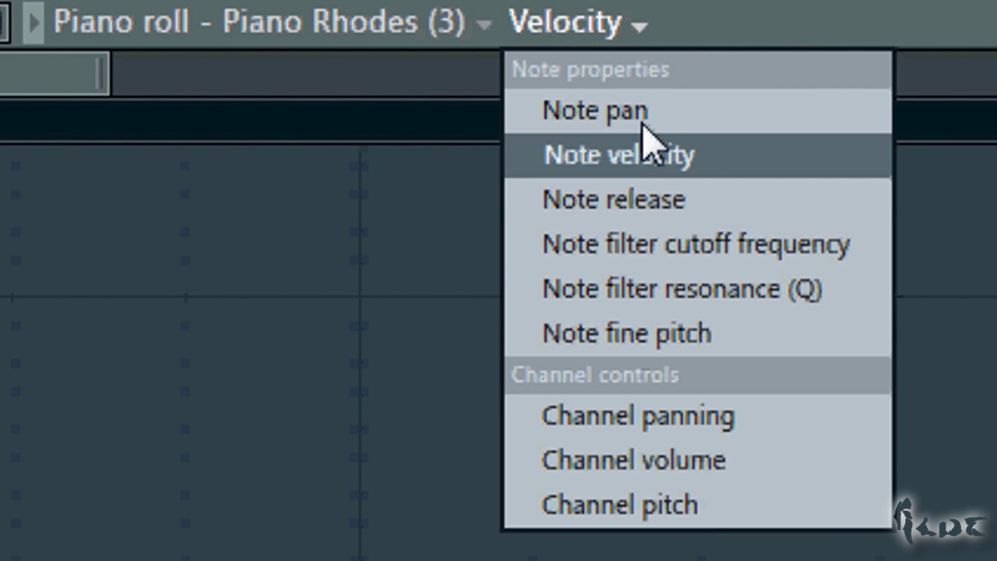
pyautogui.click(613, 21)
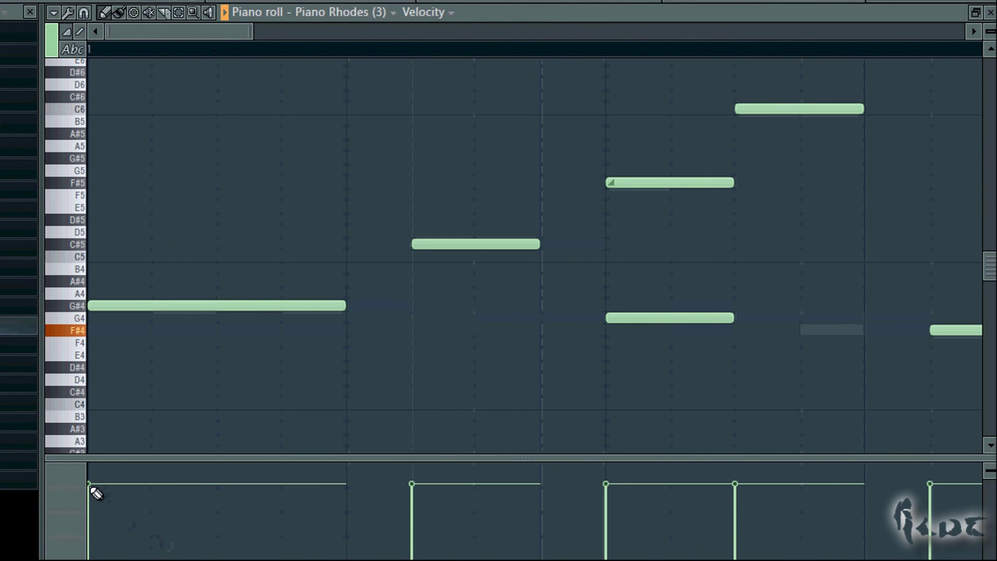
pyautogui.moveTo(96, 493); pyautogui.dragTo(95, 544)
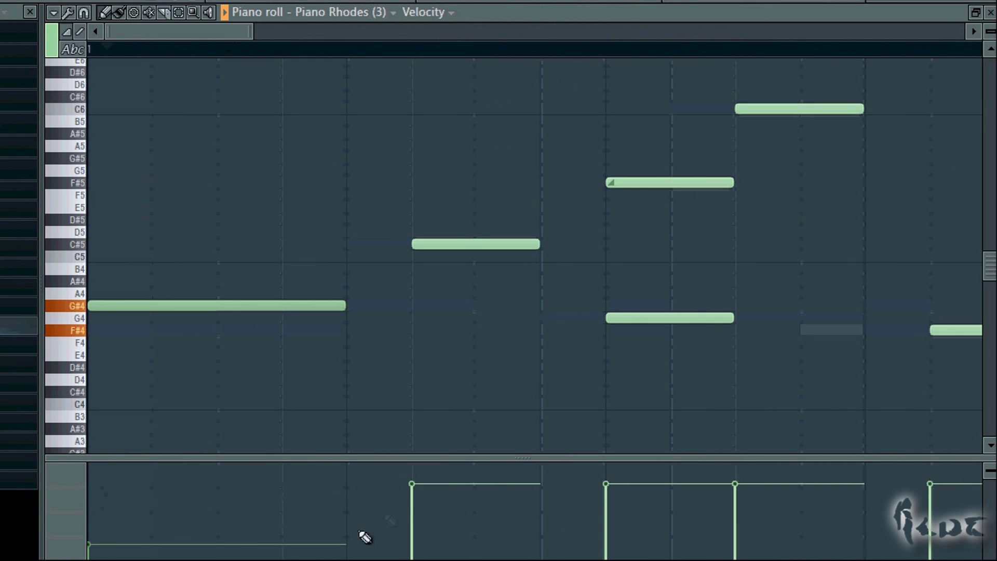
pyautogui.moveTo(414, 490); pyautogui.dragTo(414, 460)
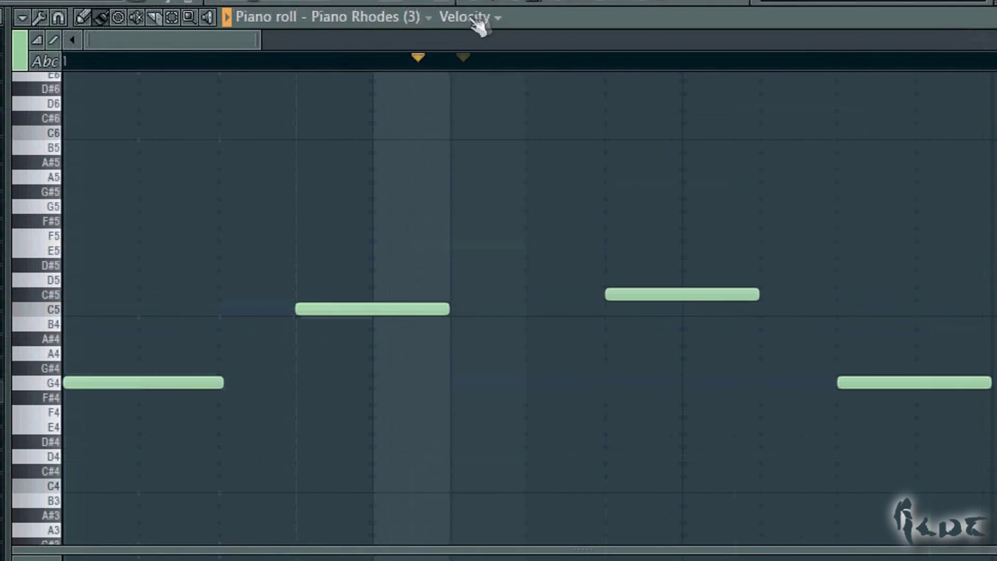
# Switch the piano roll's event lane to Channel volume and draw a falling volume curve across the pattern
pyautogui.click(473, 18)
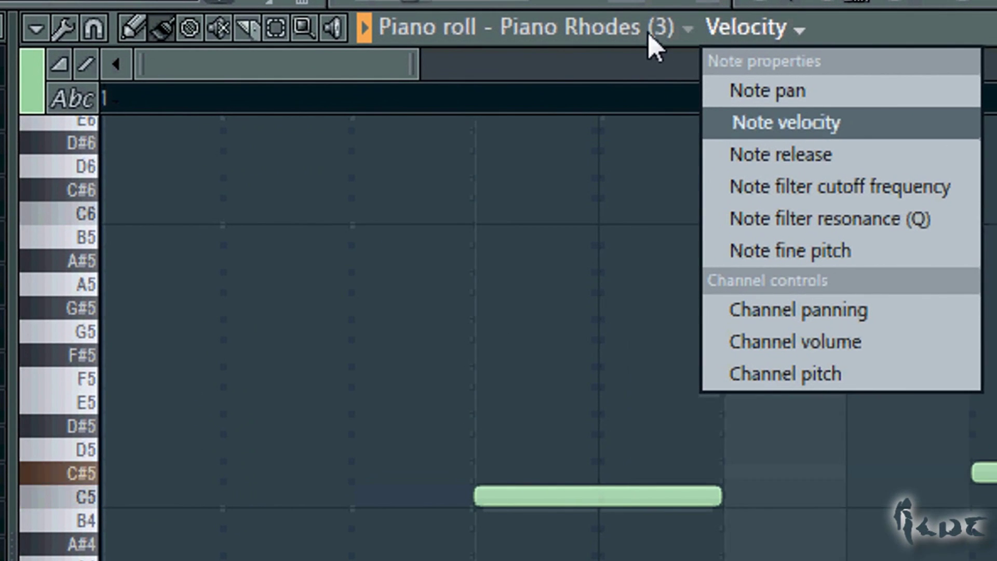
pyautogui.click(764, 32)
pyautogui.click(783, 35)
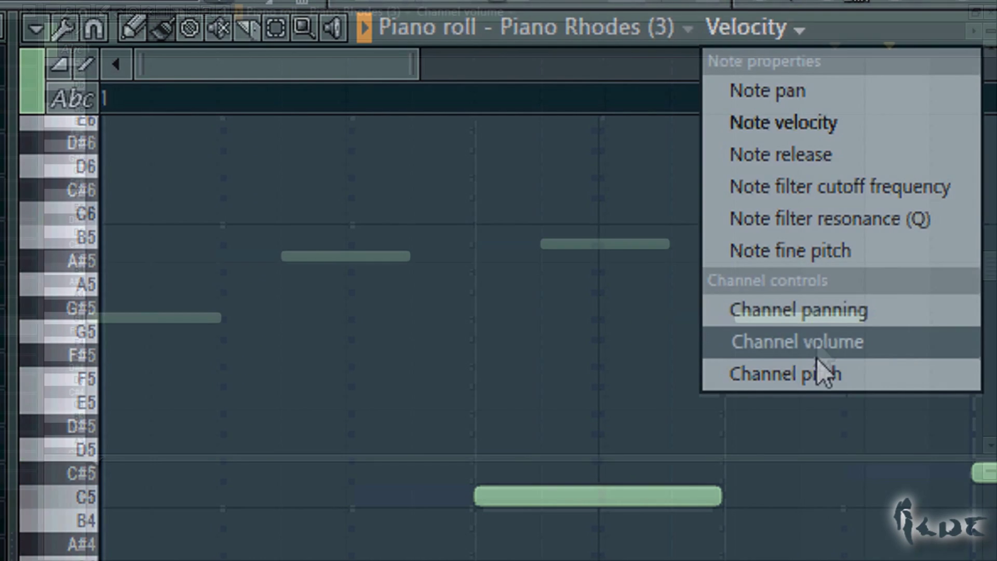
pyautogui.click(810, 341)
pyautogui.moveTo(89, 469)
pyautogui.mouseDown()
pyautogui.moveTo(256, 536)
pyautogui.moveTo(394, 492)
pyautogui.moveTo(661, 543)
pyautogui.moveTo(777, 536)
pyautogui.mouseUp()
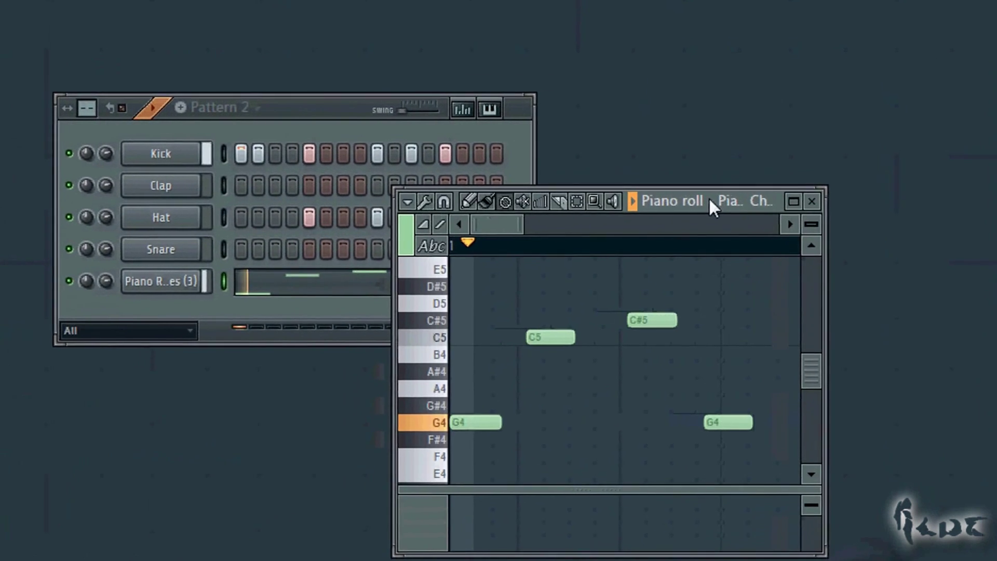
# Move the piano roll window clear of the step sequencer and place a G#4 note past bar 3 in Pattern 2
pyautogui.moveTo(709, 197); pyautogui.dragTo(824, 159)
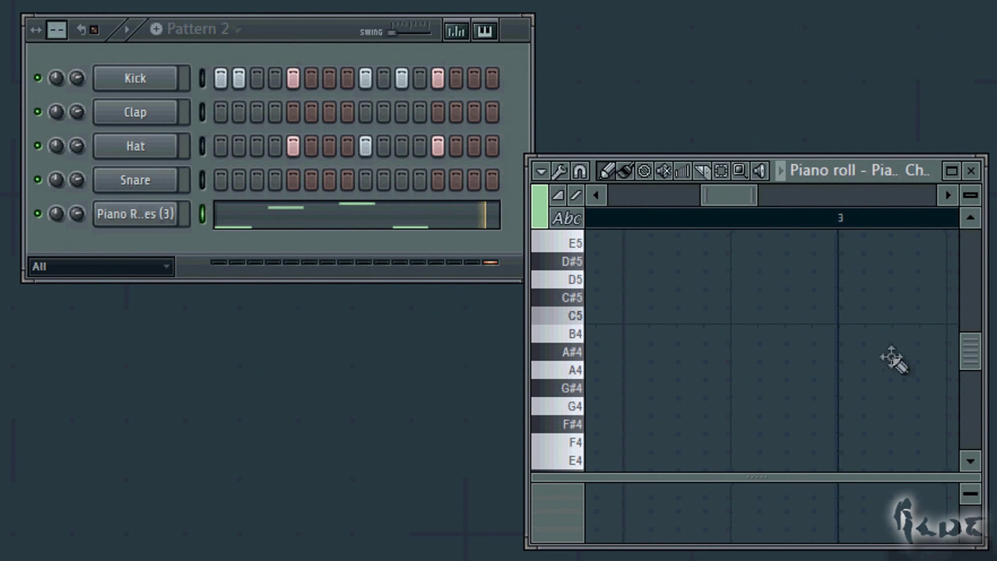
pyautogui.click(895, 352)
pyautogui.moveTo(916, 354); pyautogui.dragTo(916, 394)
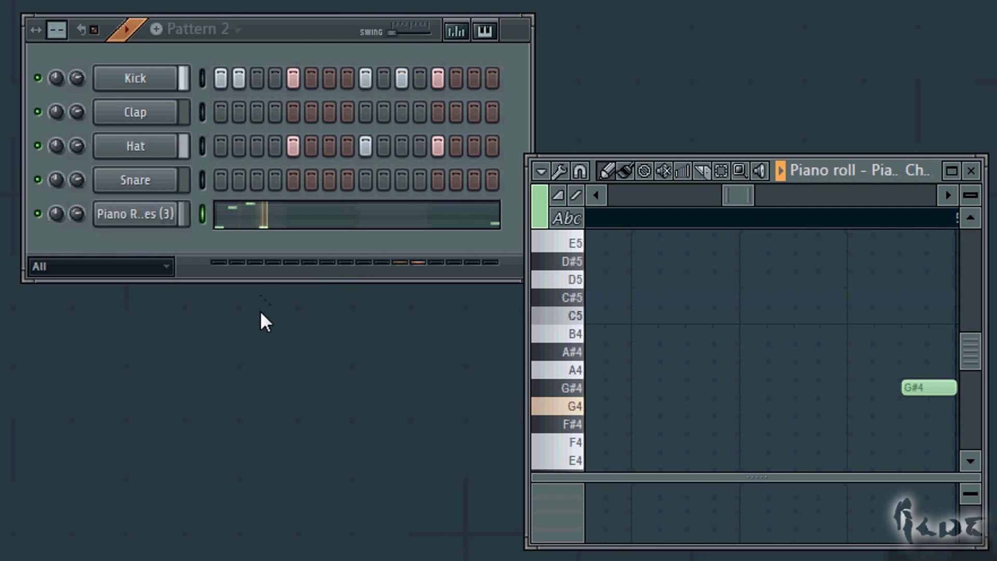
# Stop playback, switch to Pattern 3 and place a G#4 note at the end of bar 4
pyautogui.press('space')
pyautogui.press('KP_Add')
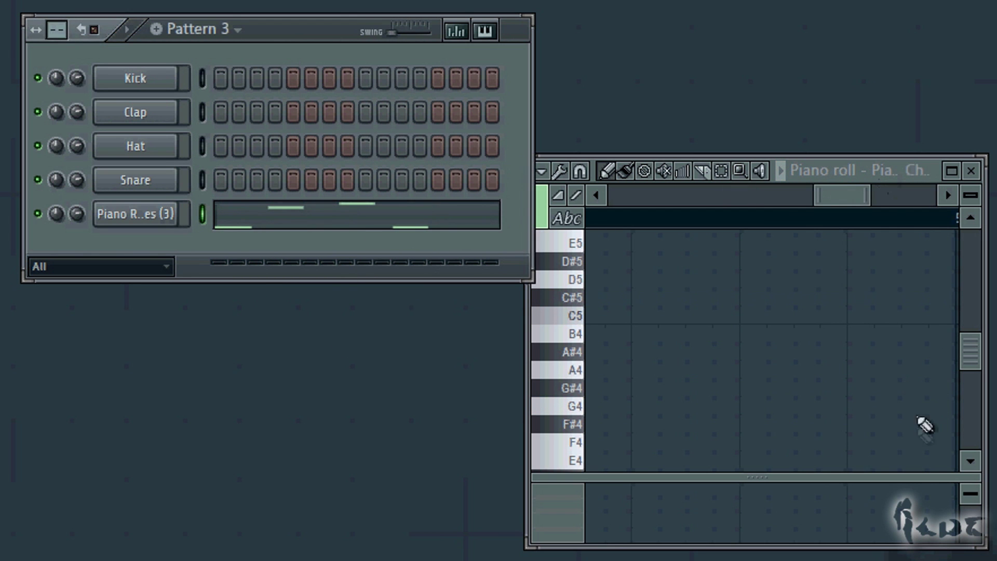
pyautogui.click(935, 387)
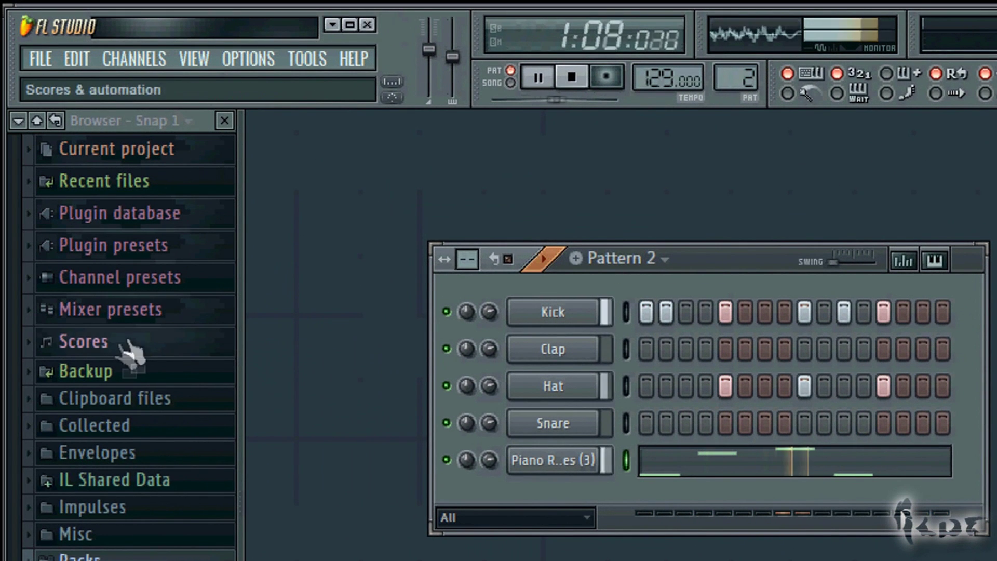
# Load the score "1 2 3" from Scores > Arpeggiator > 3 notes onto Piano Rhodes (3), followed by another score from the browser
pyautogui.click(130, 347)
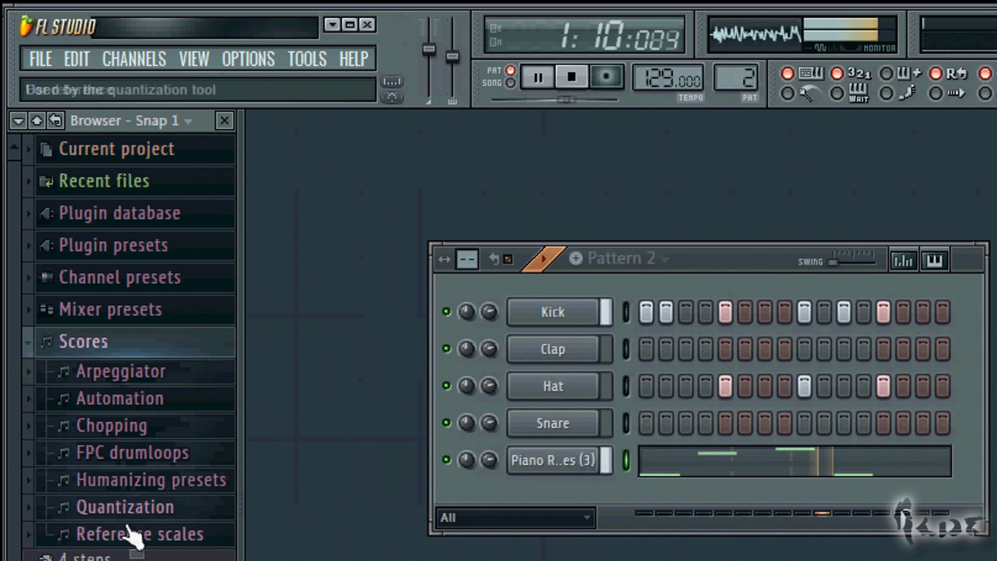
pyautogui.click(119, 371)
pyautogui.click(153, 268)
pyautogui.moveTo(119, 370); pyautogui.dragTo(556, 462)
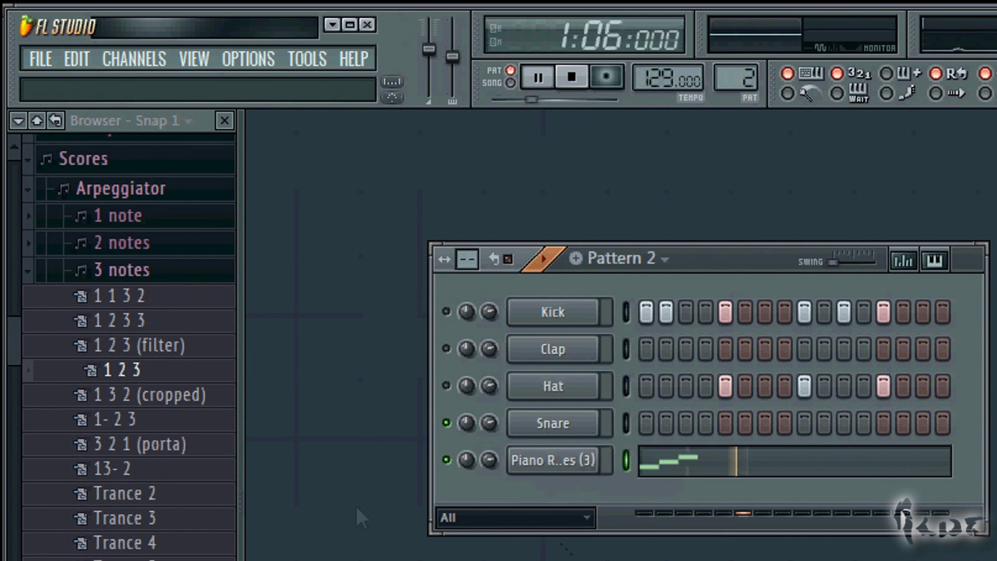
pyautogui.moveTo(120, 560); pyautogui.dragTo(504, 464)
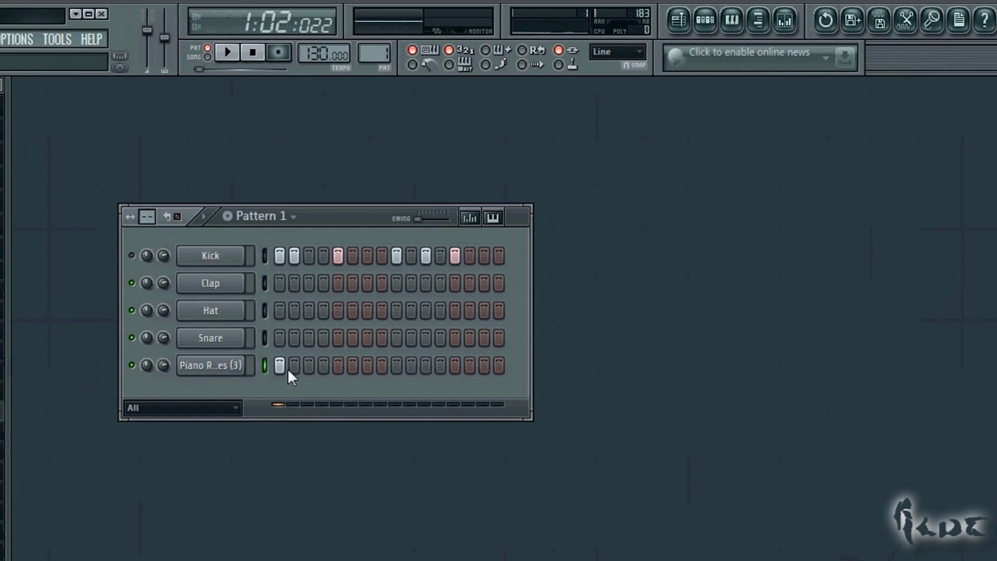
# Show the Piano Rhodes (3) piano roll and start playback of Pattern 1
pyautogui.click(733, 29)
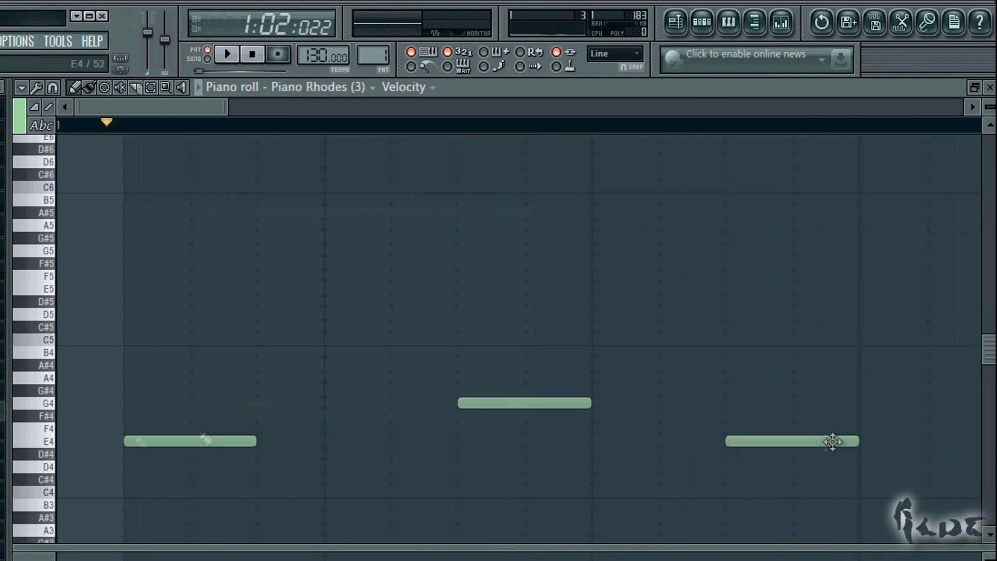
pyautogui.press('space')
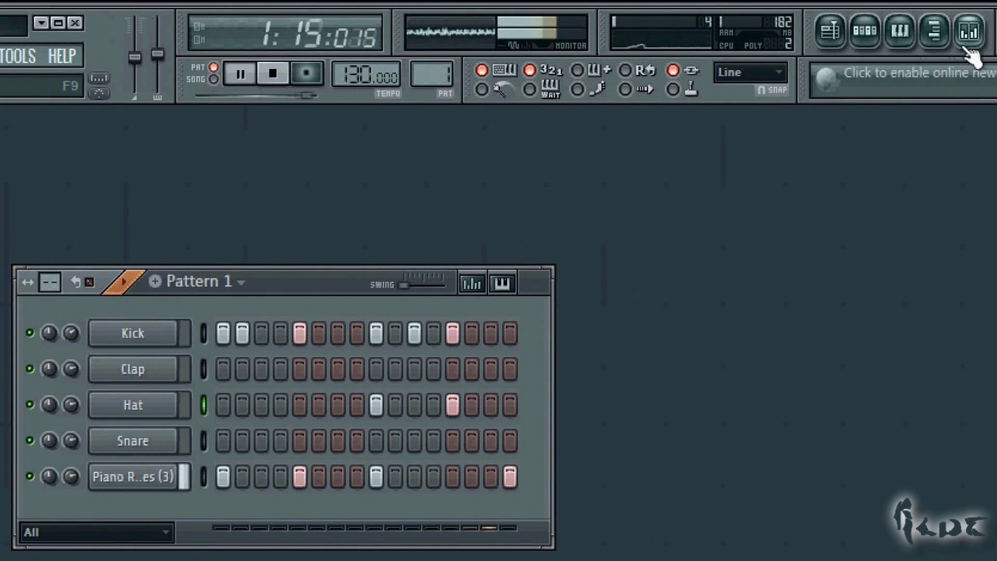
# Open the mixer and look through its insert tracks up to Insert 50 and beyond and its send tracks
pyautogui.click(951, 21)
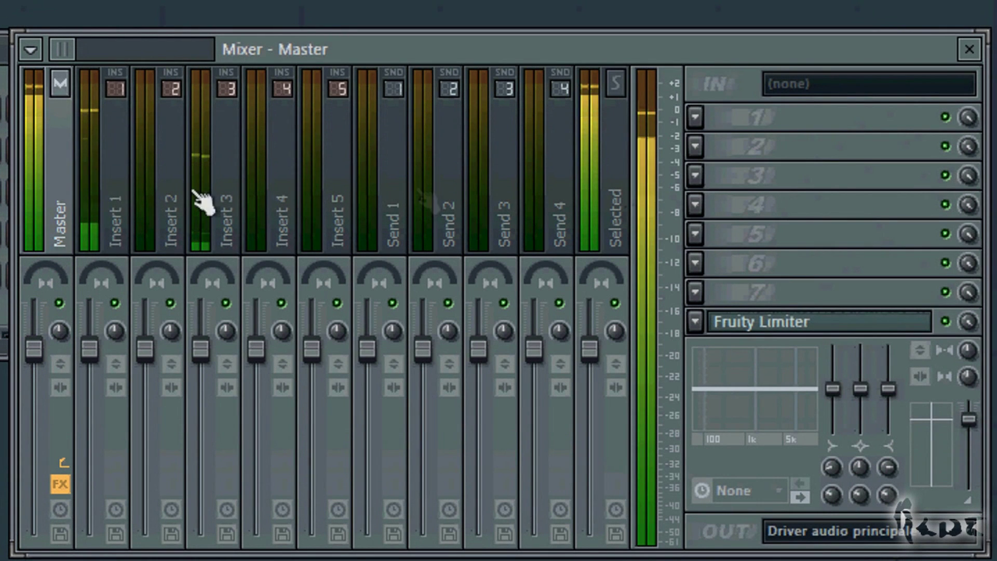
pyautogui.click(119, 192)
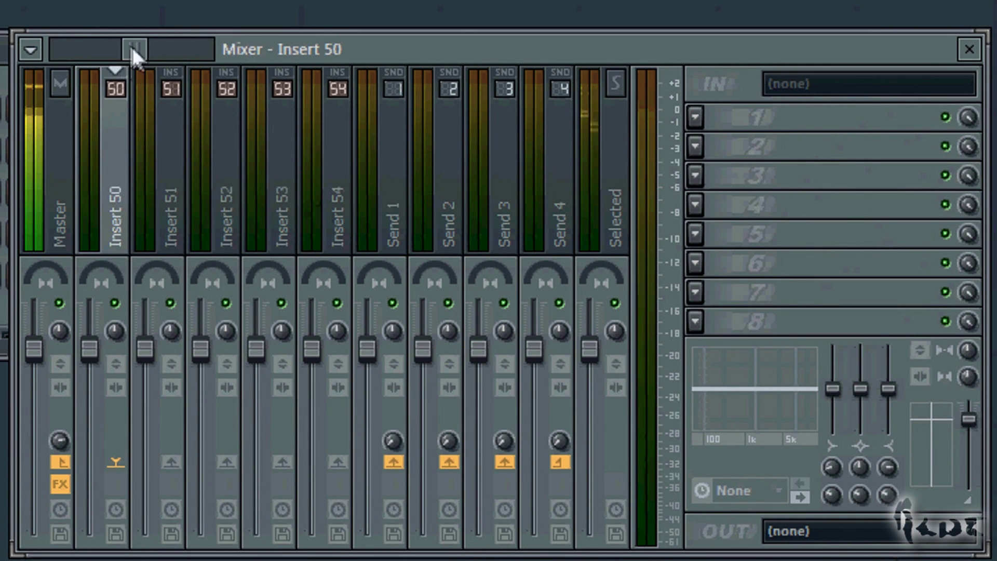
pyautogui.moveTo(131, 48); pyautogui.dragTo(63, 49)
pyautogui.click(461, 221)
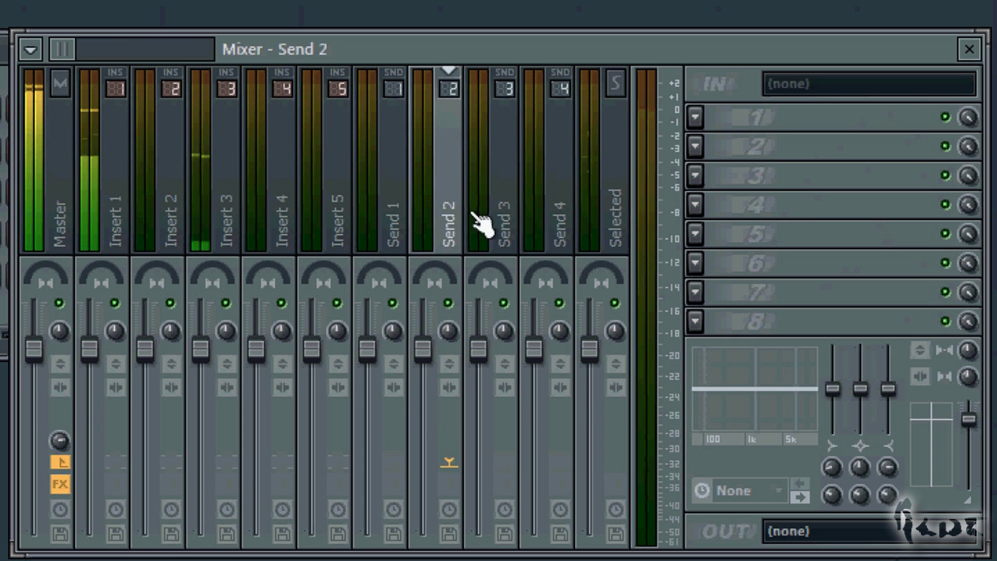
pyautogui.click(407, 228)
pyautogui.click(561, 221)
# Select the Master mixer track and lower its volume slightly
pyautogui.click(59, 225)
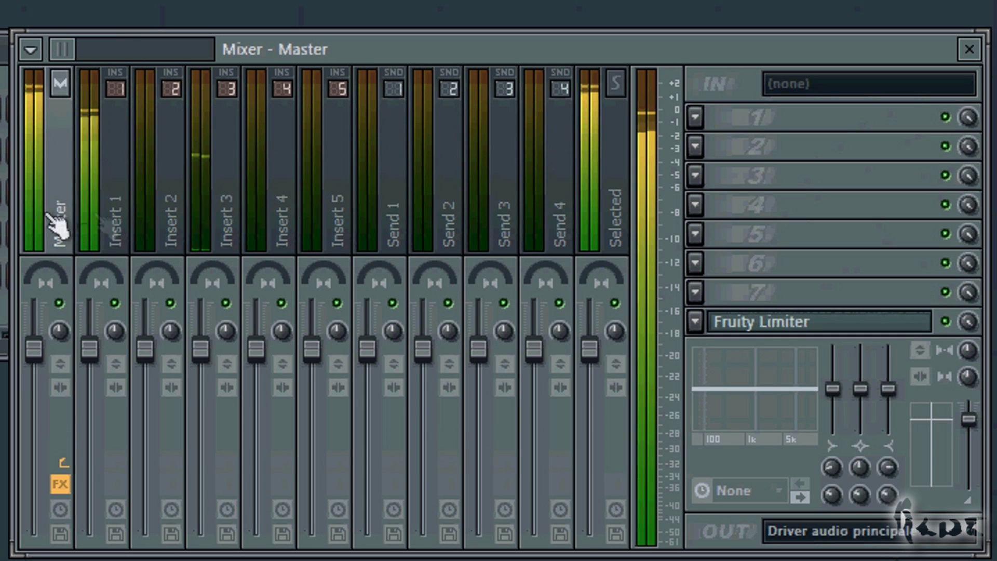
pyautogui.moveTo(39, 351); pyautogui.dragTo(52, 384)
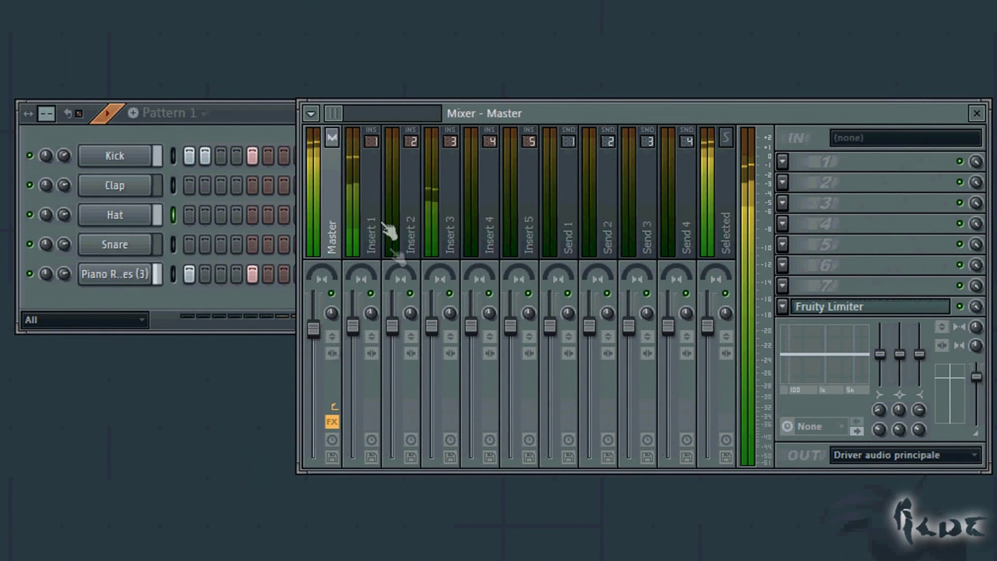
# Link the Kick channel to mixer track Insert 1
pyautogui.click(381, 221)
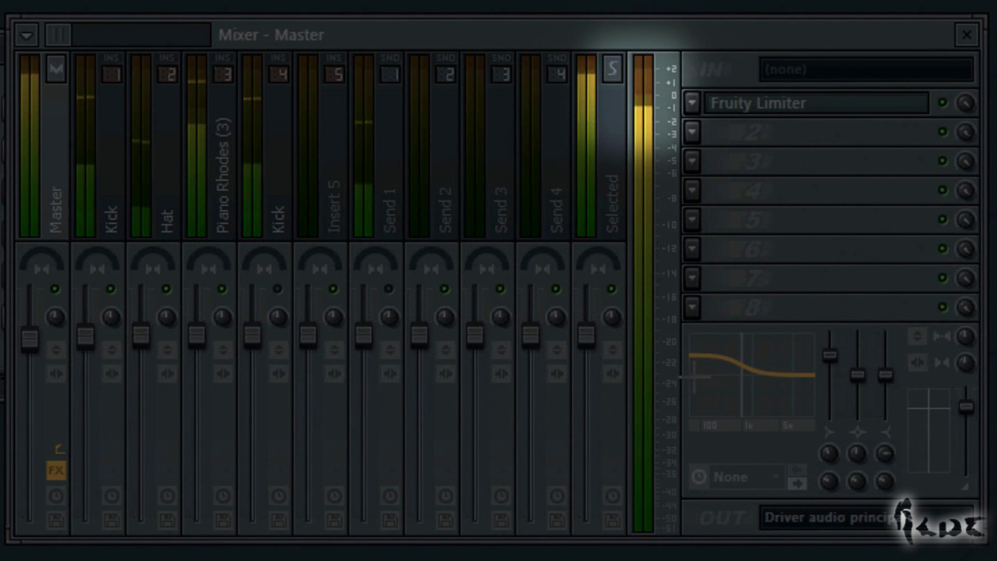
pyautogui.moveTo(695, 376); pyautogui.dragTo(676, 490)
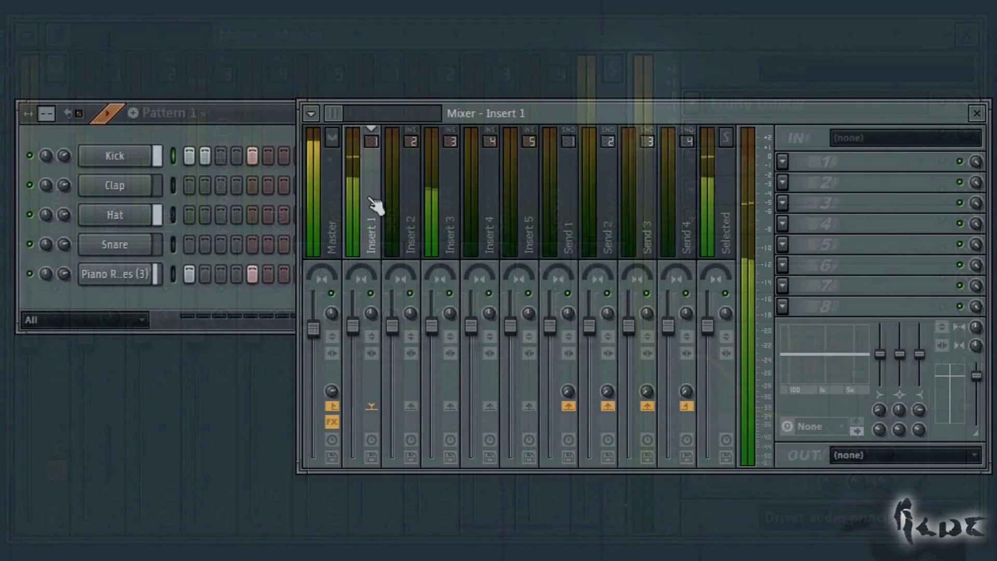
pyautogui.rightClick(369, 197)
pyautogui.moveTo(482, 198)
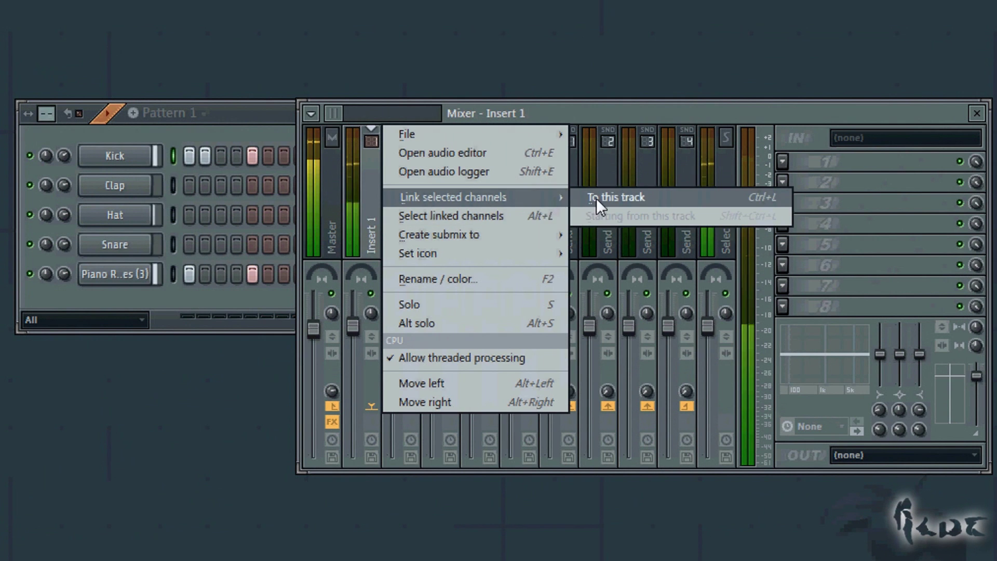
pyautogui.click(596, 198)
# Link the Hat channel to mixer track Insert 2
pyautogui.click(410, 228)
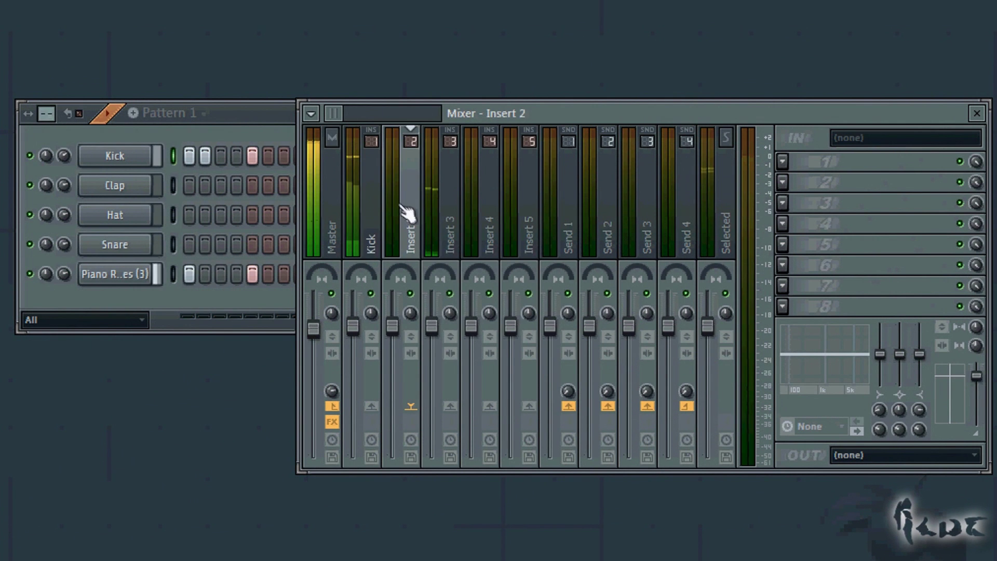
pyautogui.click(176, 208)
pyautogui.click(496, 108)
pyautogui.rightClick(412, 197)
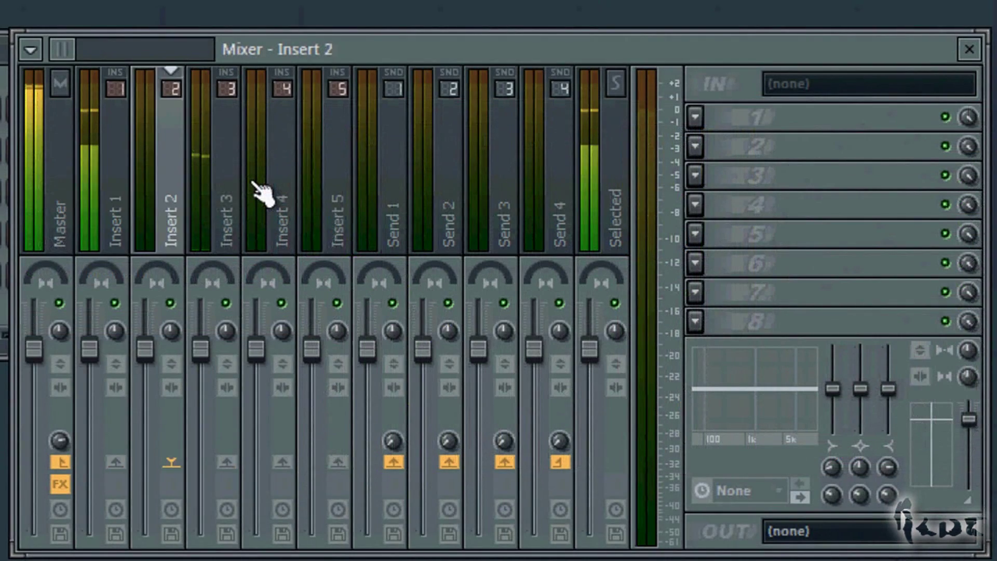
pyautogui.scroll(-6, 263, 194)
pyautogui.scroll(14, 262, 193)
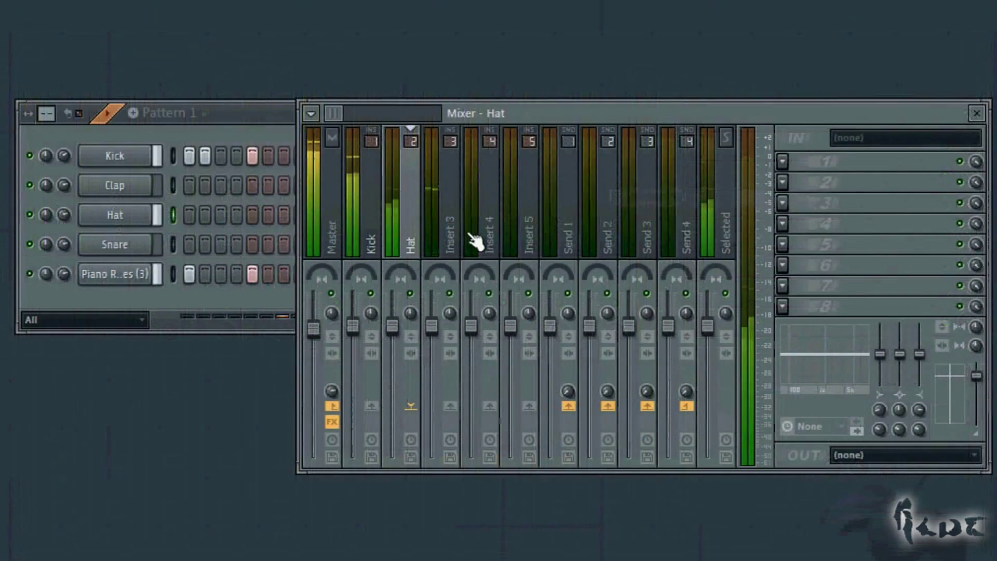
# Link the Piano Rhodes (3) channel to mixer track Insert 3
pyautogui.click(456, 229)
pyautogui.click(173, 274)
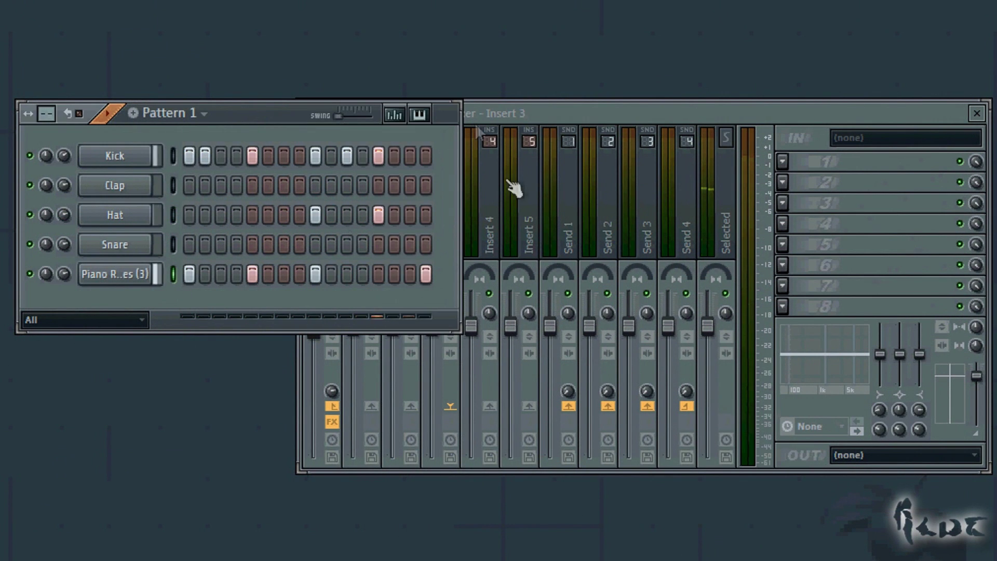
pyautogui.click(490, 107)
pyautogui.rightClick(440, 186)
pyautogui.moveTo(638, 197)
pyautogui.click(672, 196)
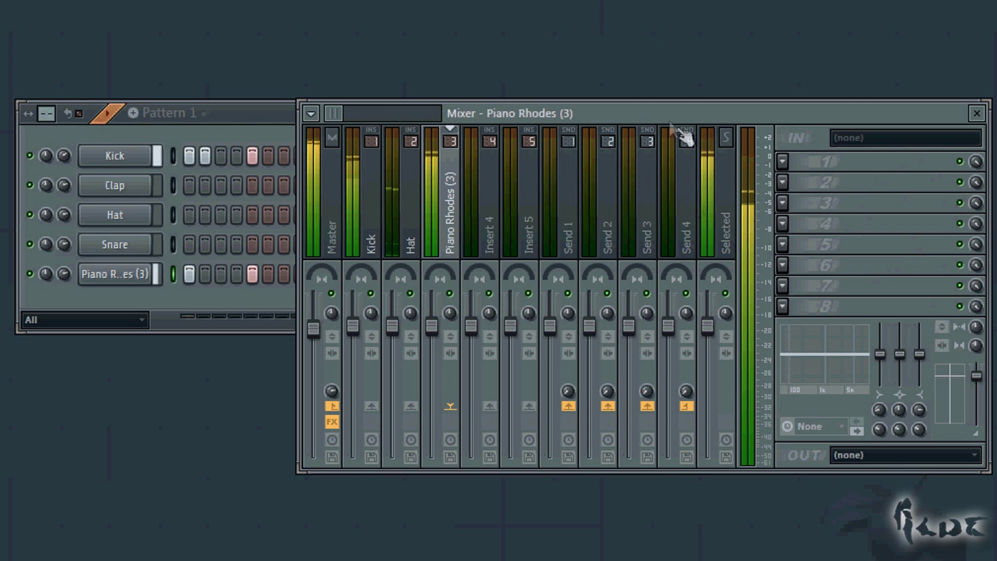
# View the Send 1 track, select the Kick mixer track and enable its routing to Master
pyautogui.click(570, 208)
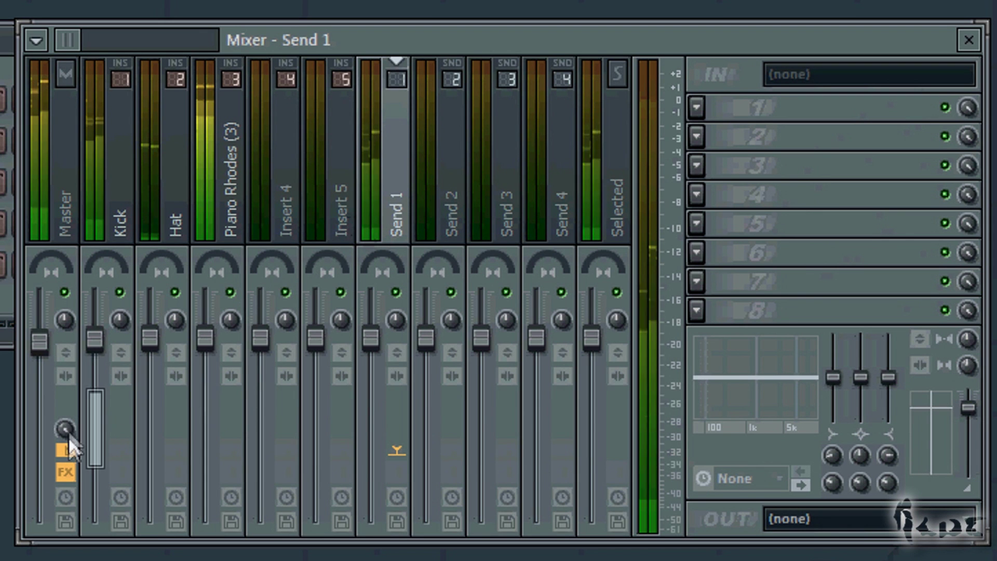
pyautogui.click(134, 430)
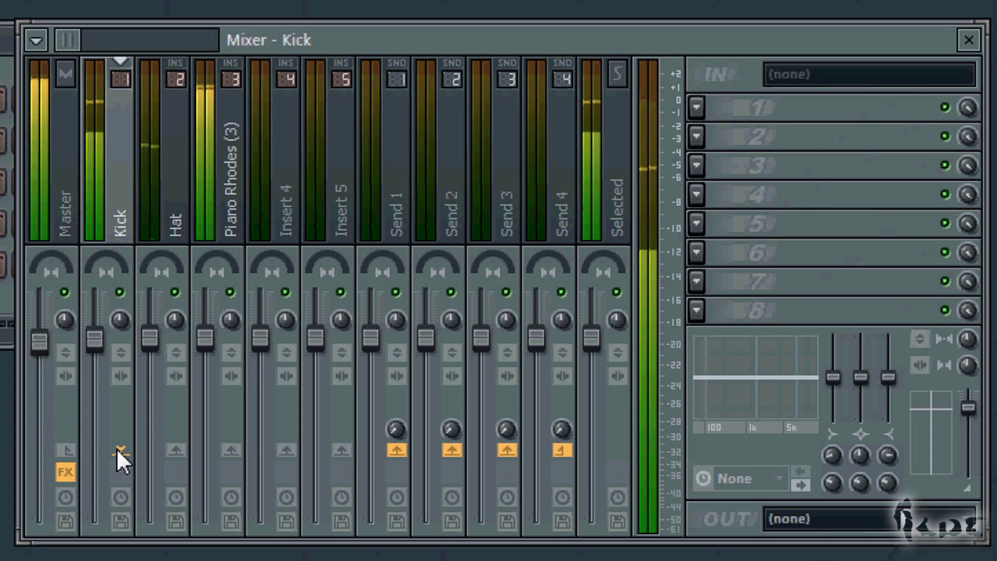
pyautogui.click(66, 449)
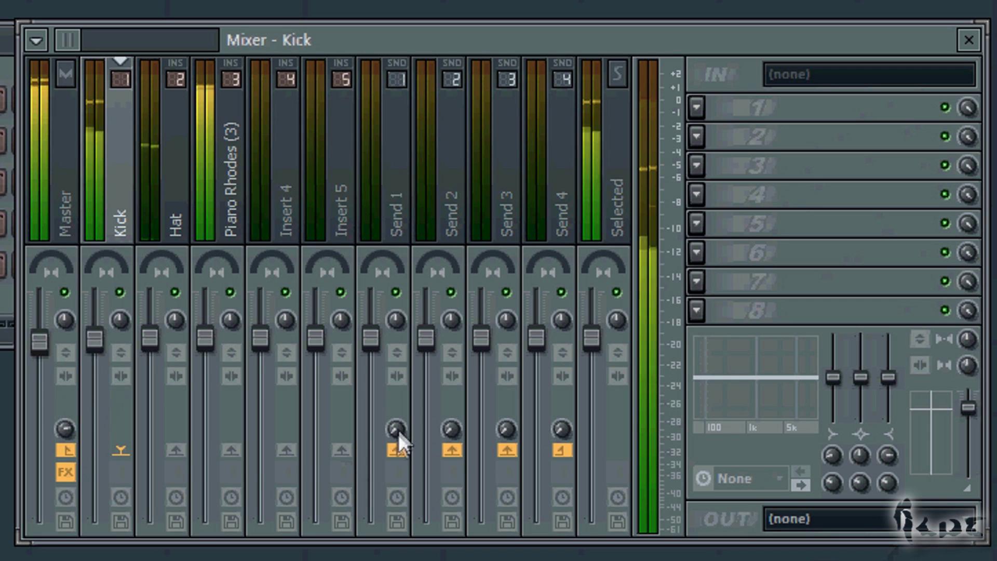
# Raise the Kick track's send level to Send 1 and select the Hat mixer track
pyautogui.click(395, 450)
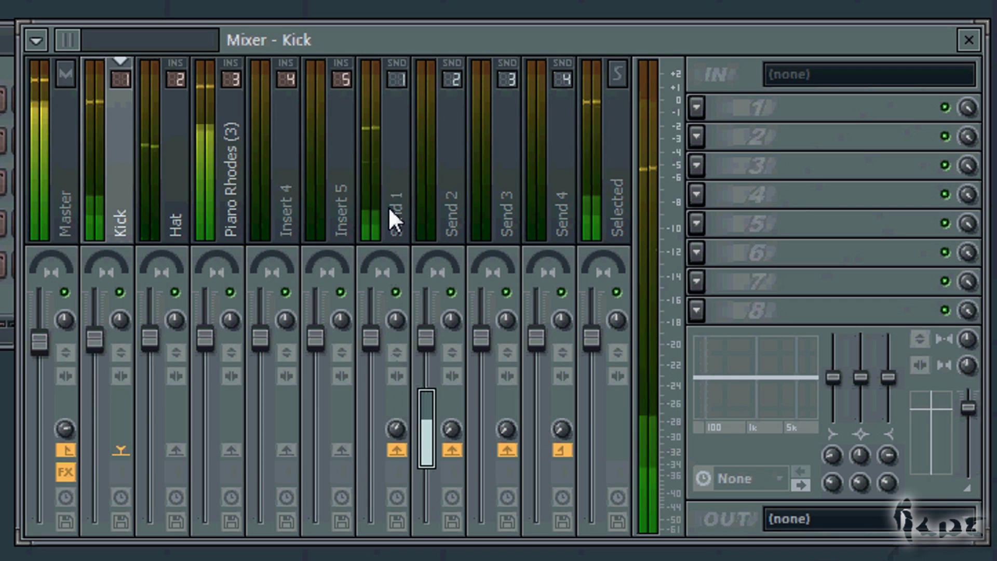
pyautogui.click(174, 222)
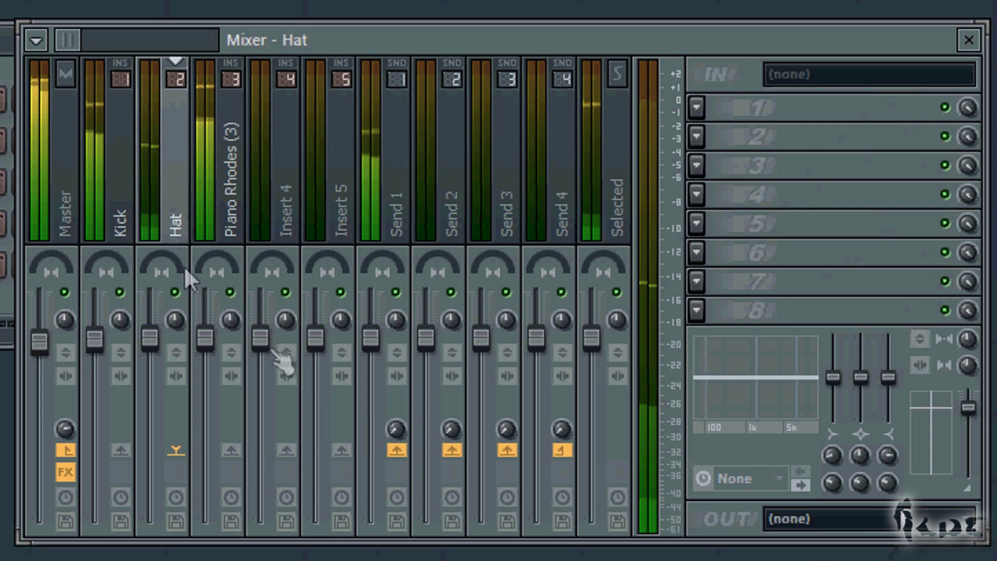
# Raise the Hat track's send level to Send 1 and the Send 1 track's output level to Master
pyautogui.moveTo(394, 429); pyautogui.dragTo(390, 224)
pyautogui.moveTo(389, 180); pyautogui.dragTo(388, 164)
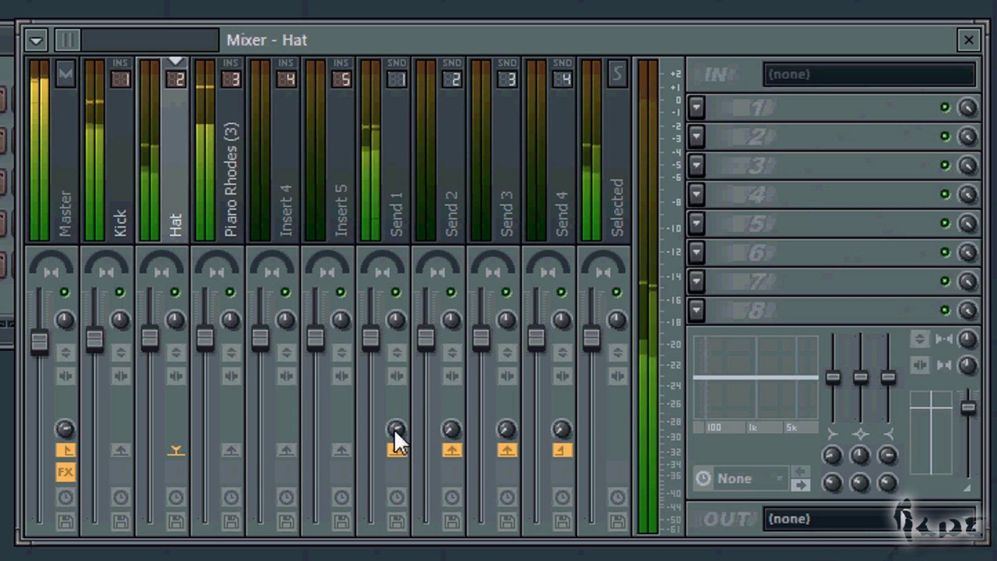
pyautogui.click(395, 229)
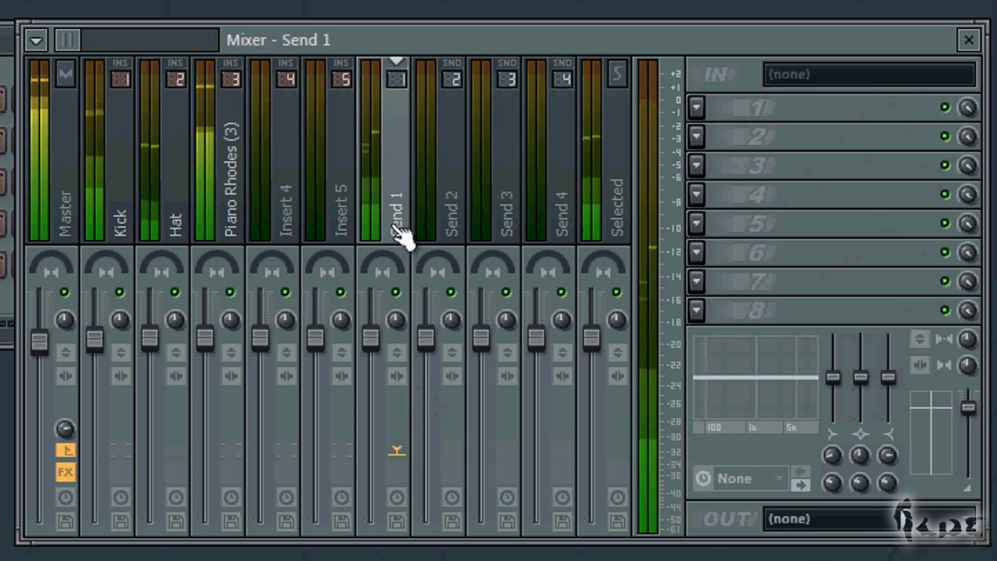
pyautogui.moveTo(65, 436); pyautogui.dragTo(83, 309)
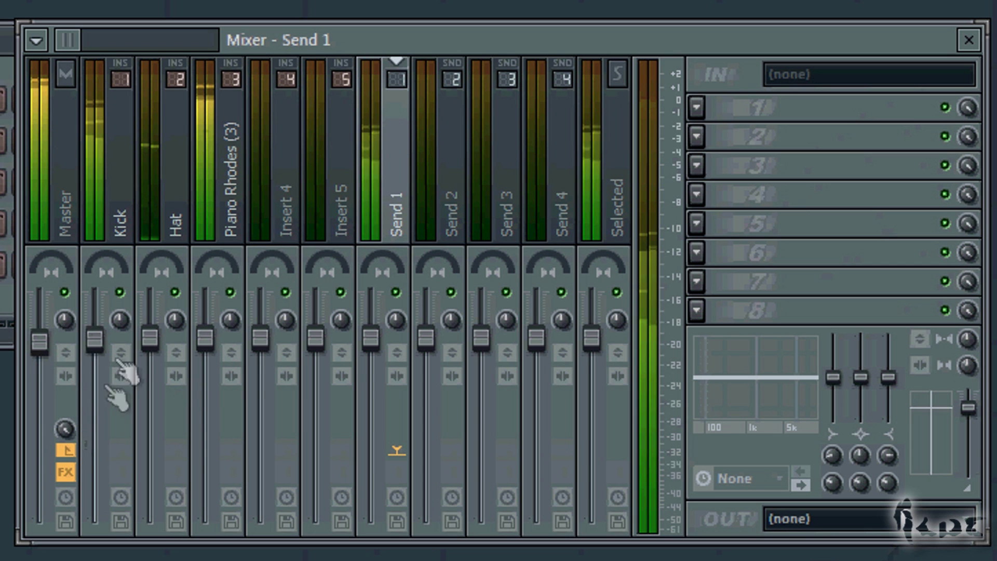
# Review the routing of the Kick, Hat, Piano Rhodes (3), Master and Send 1 tracks by selecting each in the mixer
pyautogui.click(127, 168)
pyautogui.moveTo(63, 429); pyautogui.dragTo(63, 428)
pyautogui.click(163, 145)
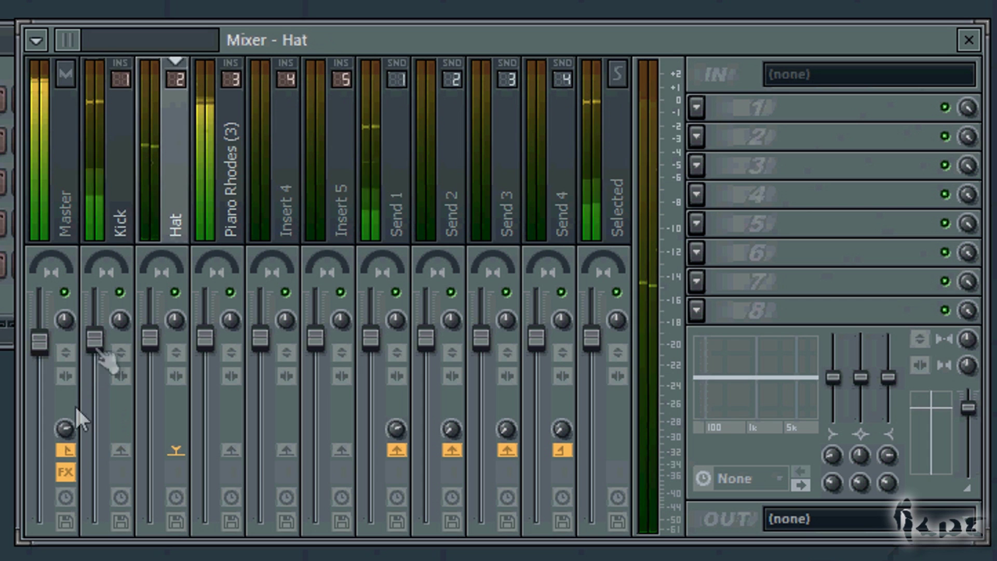
pyautogui.click(225, 208)
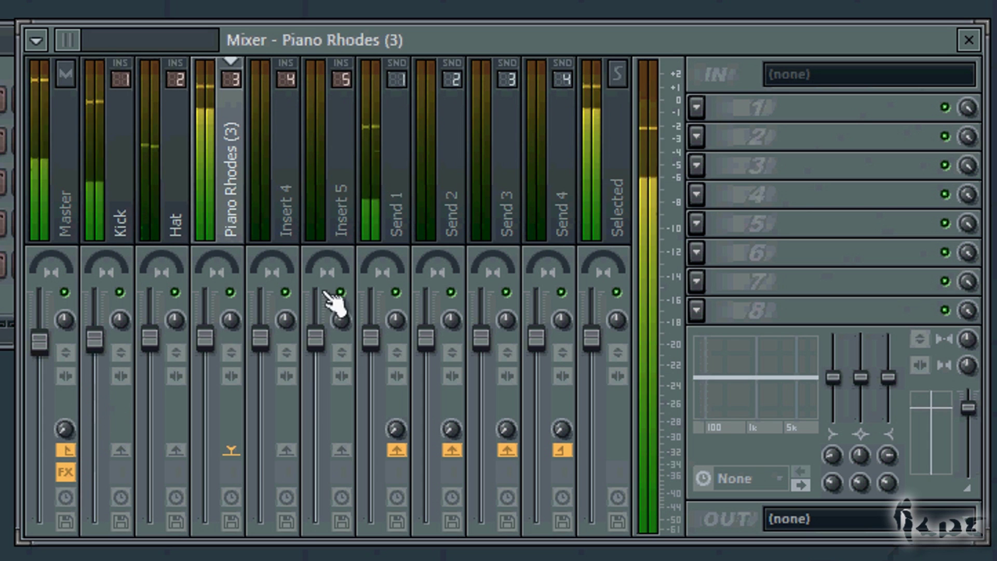
pyautogui.click(72, 205)
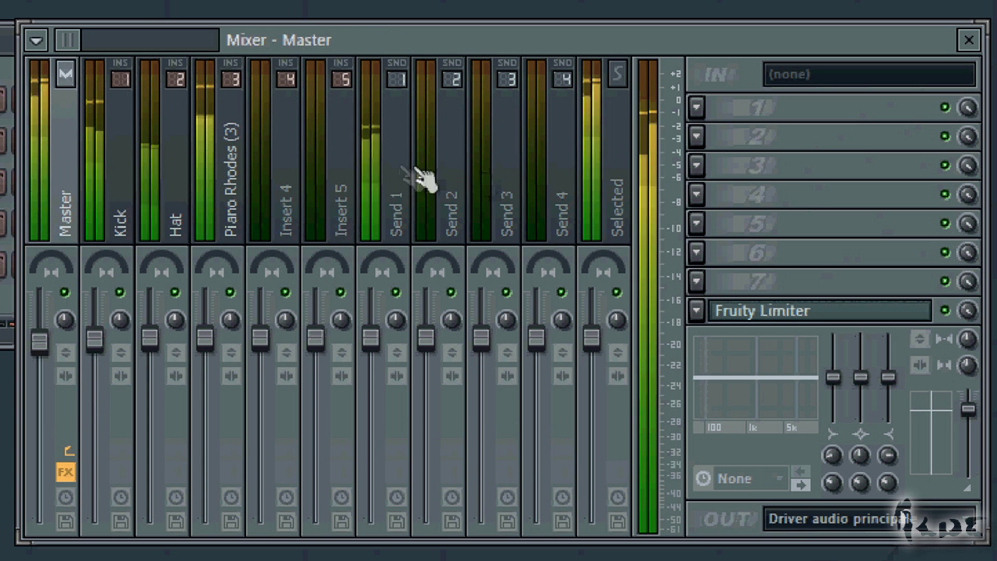
pyautogui.click(405, 176)
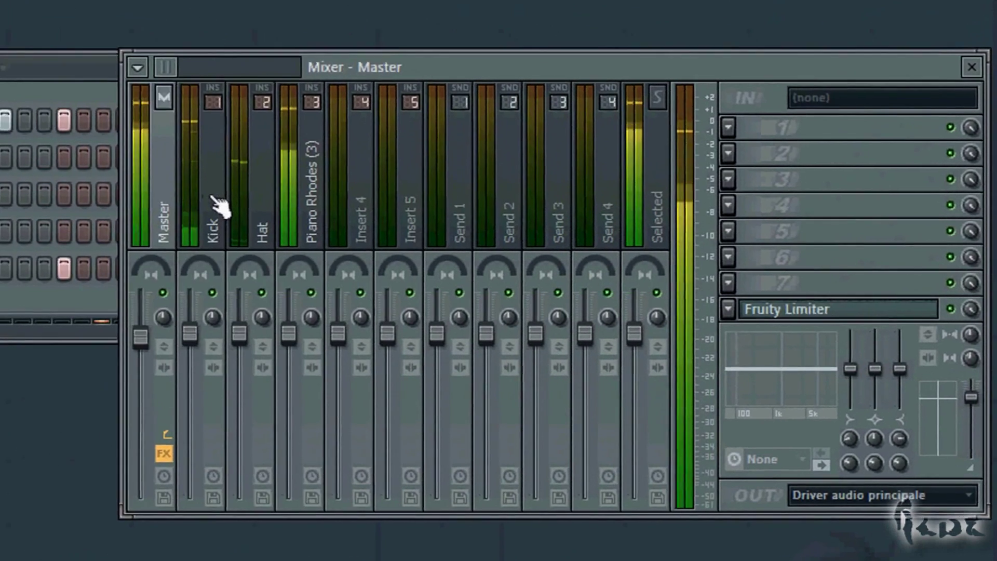
pyautogui.click(122, 190)
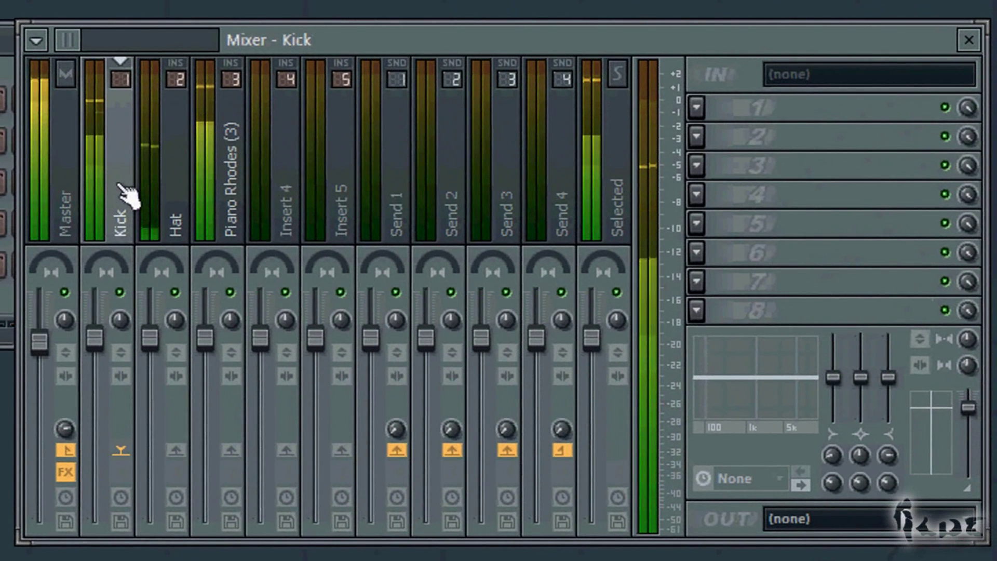
# Select the Master track and lower the Kick track's volume fader to the minimum
pyautogui.click(71, 239)
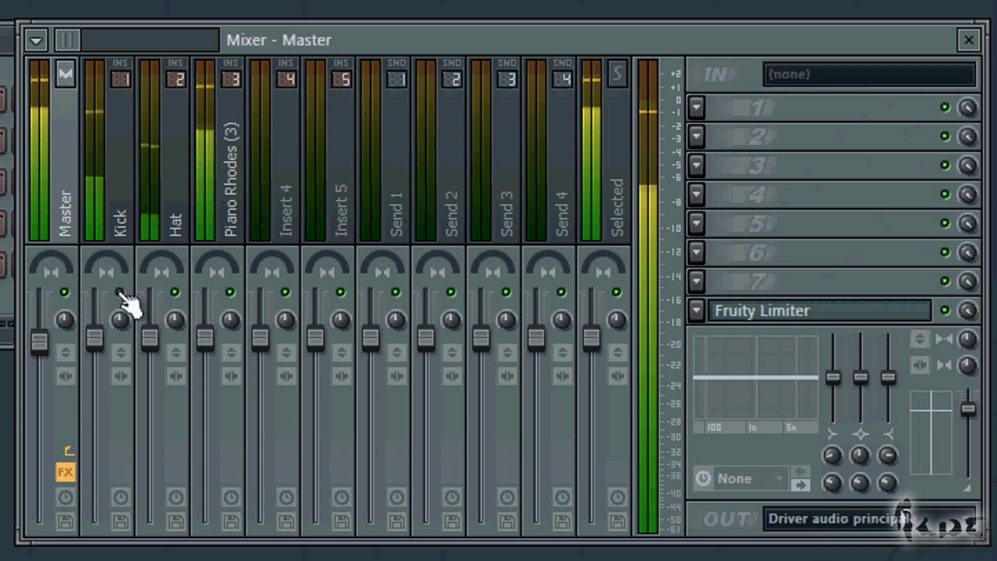
pyautogui.moveTo(97, 337); pyautogui.dragTo(96, 502)
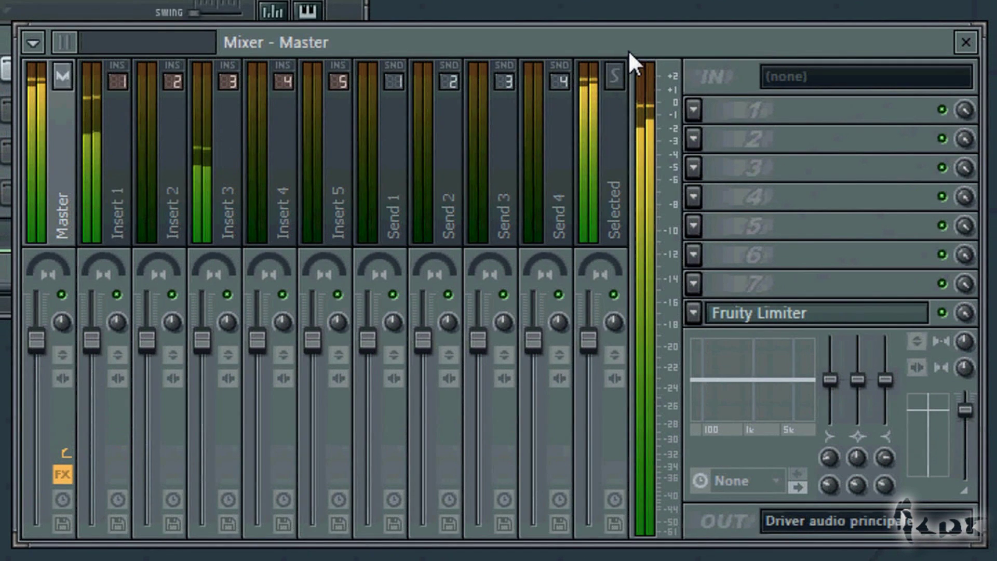
# Reverse the Master track's polarity and swap its left and right channels
pyautogui.click(66, 358)
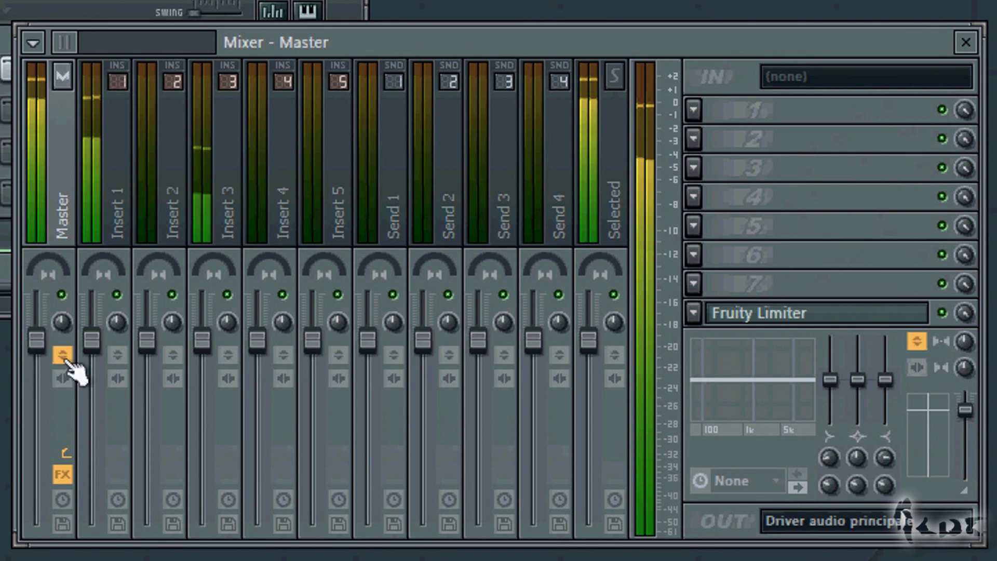
pyautogui.click(63, 379)
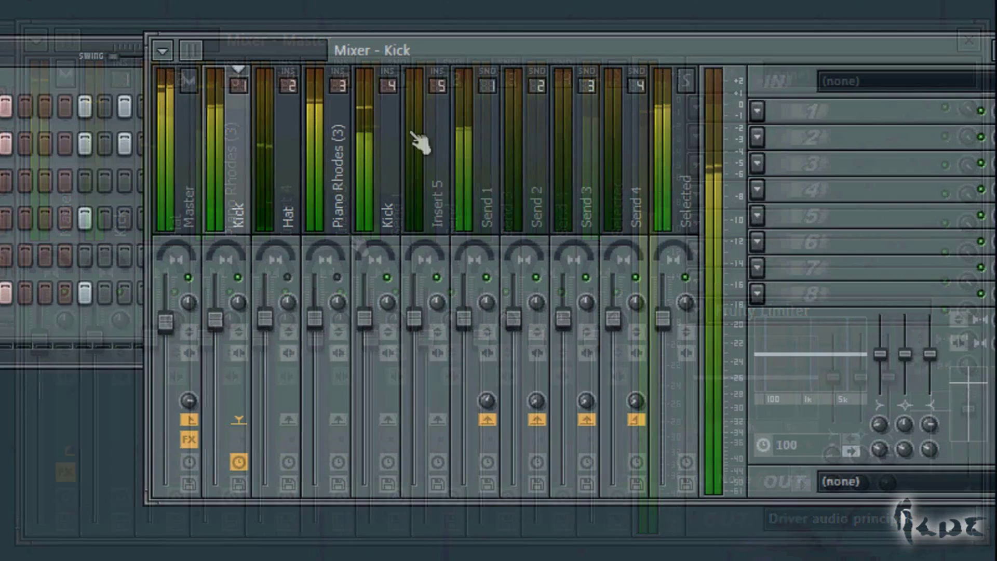
# Compare the Kick track on Insert 1 with the Kick track on Insert 4
pyautogui.click(388, 135)
pyautogui.click(242, 153)
pyautogui.click(387, 161)
pyautogui.click(232, 138)
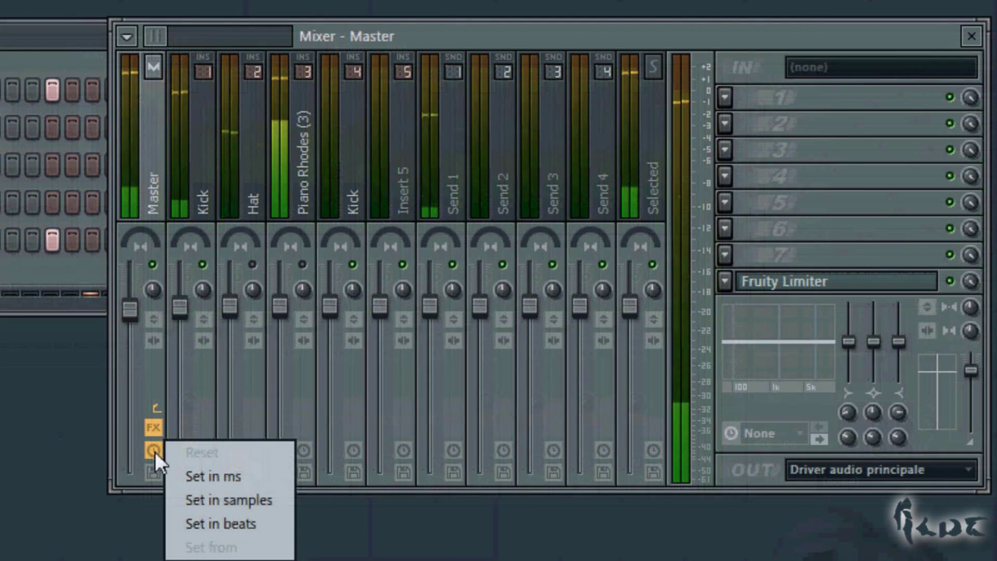
# Set the Master track's delay to 100 ms
pyautogui.click(179, 476)
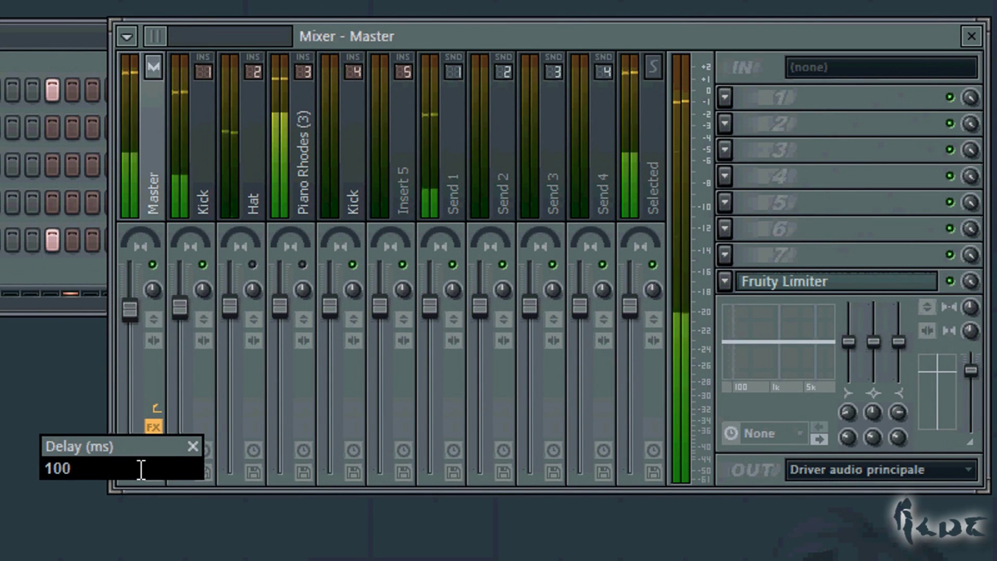
pyautogui.press('Return')
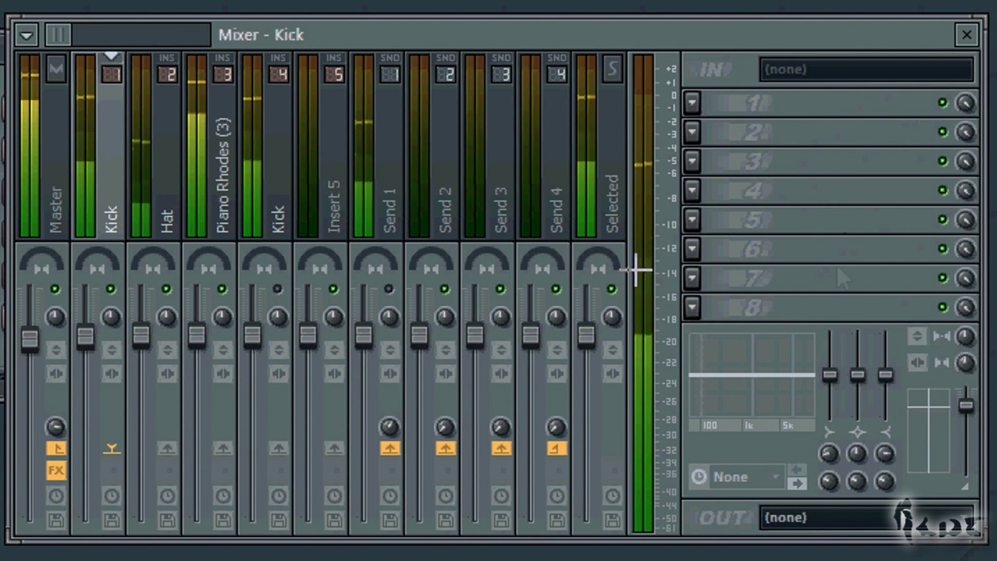
# Move the Master track's Fruity Limiter to effect slot 1 and choose Fruity Limiter as that slot's replacement plugin
pyautogui.click(63, 203)
pyautogui.moveTo(888, 311); pyautogui.dragTo(786, 91)
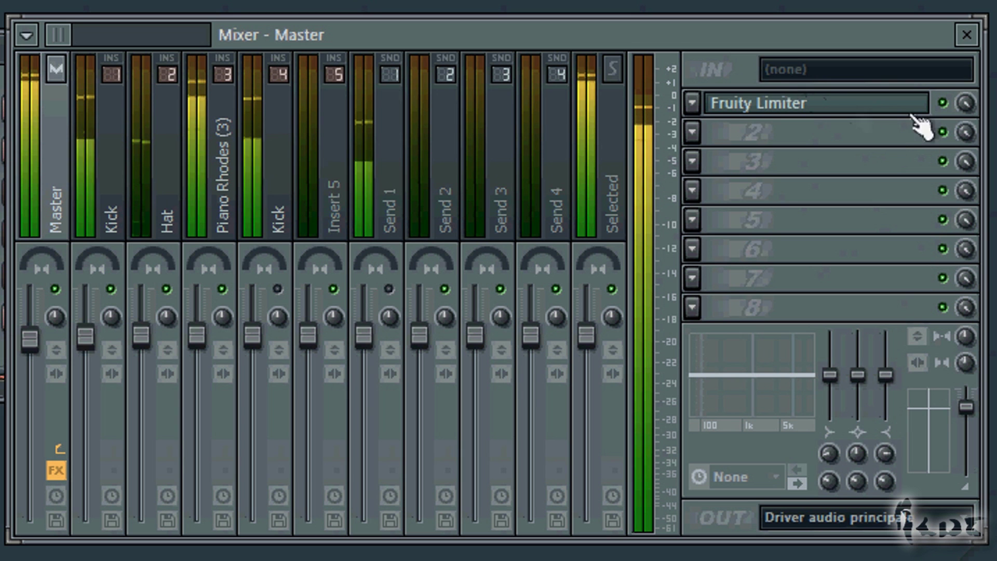
pyautogui.click(692, 104)
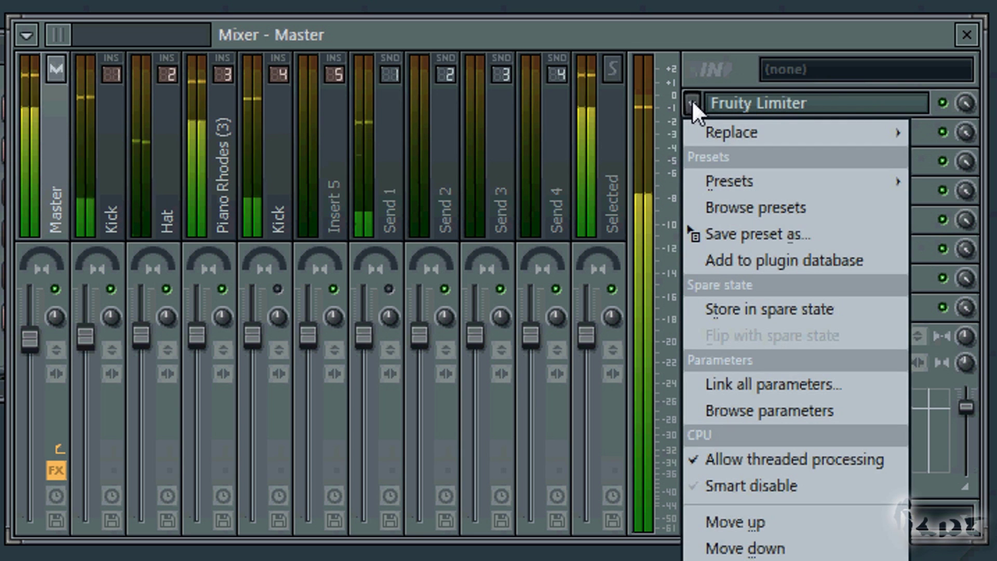
pyautogui.moveTo(720, 133)
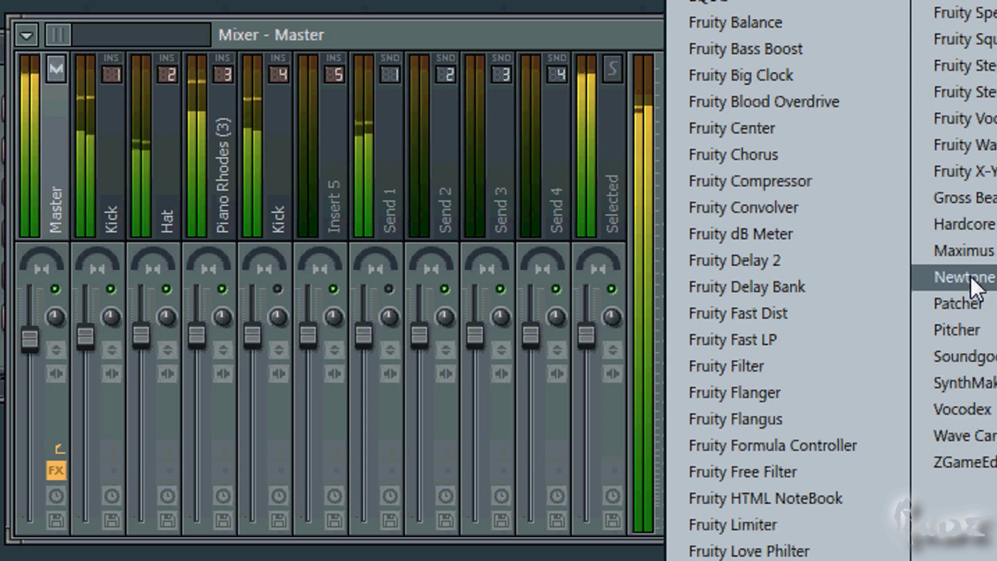
pyautogui.click(733, 524)
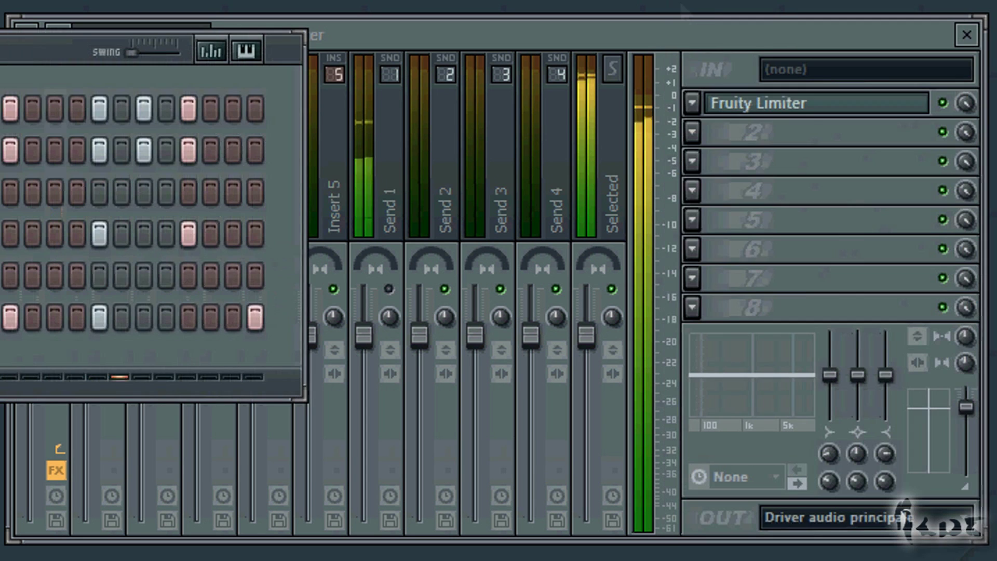
# Bring the mixer to the front and switch the Fruity Limiter effect off and on again
pyautogui.click(738, 39)
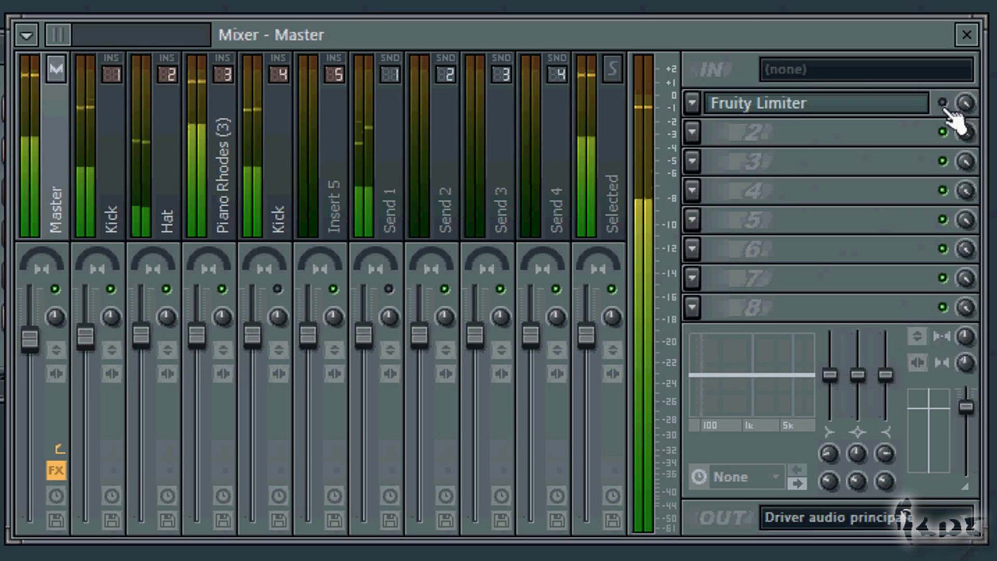
pyautogui.click(943, 102)
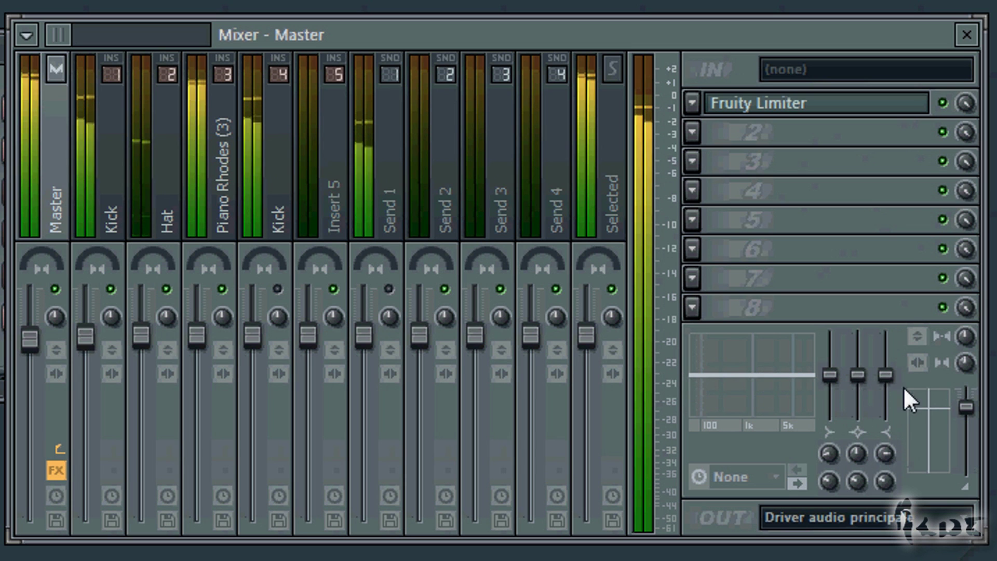
# Reshape the Master track's equalizer curve by moving its bands
pyautogui.moveTo(695, 374); pyautogui.dragTo(803, 225)
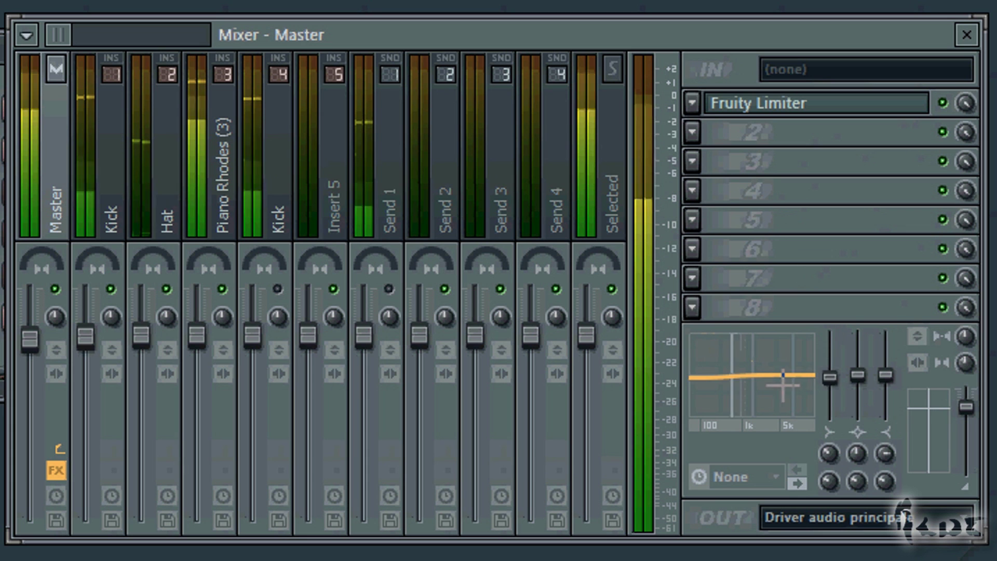
pyautogui.moveTo(830, 333); pyautogui.dragTo(748, 415)
pyautogui.moveTo(651, 497); pyautogui.dragTo(630, 513)
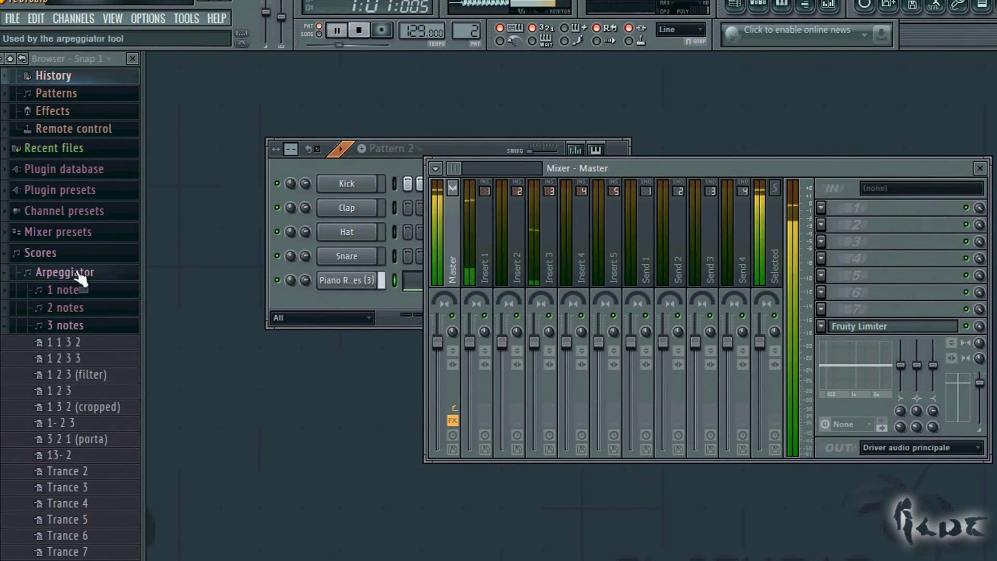
# Load the Reverb send and Flanger send mixer presets from the browser onto mixer track Insert 4
pyautogui.click(81, 257)
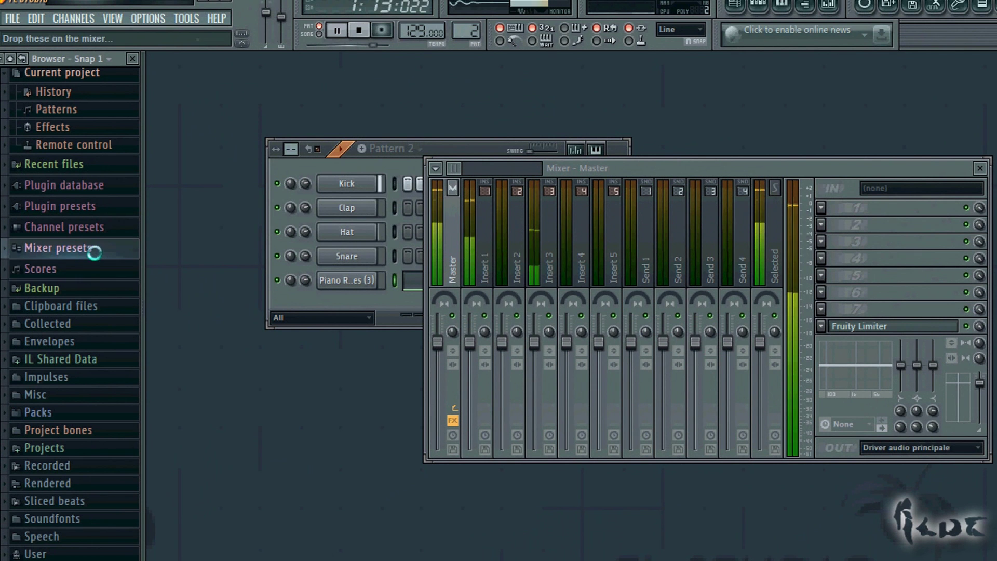
pyautogui.click(93, 250)
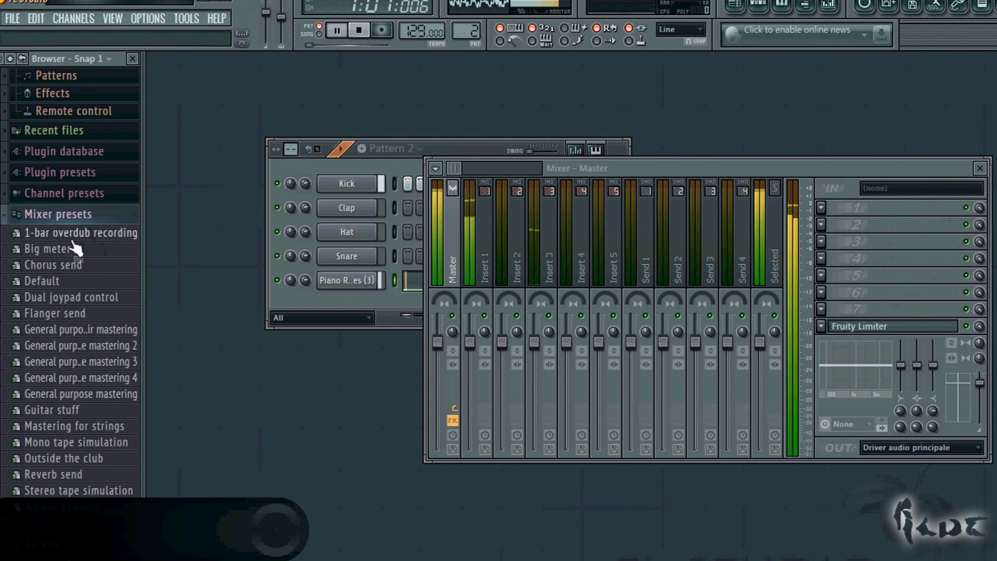
pyautogui.scroll(-2, 68, 364)
pyautogui.moveTo(57, 378); pyautogui.dragTo(586, 239)
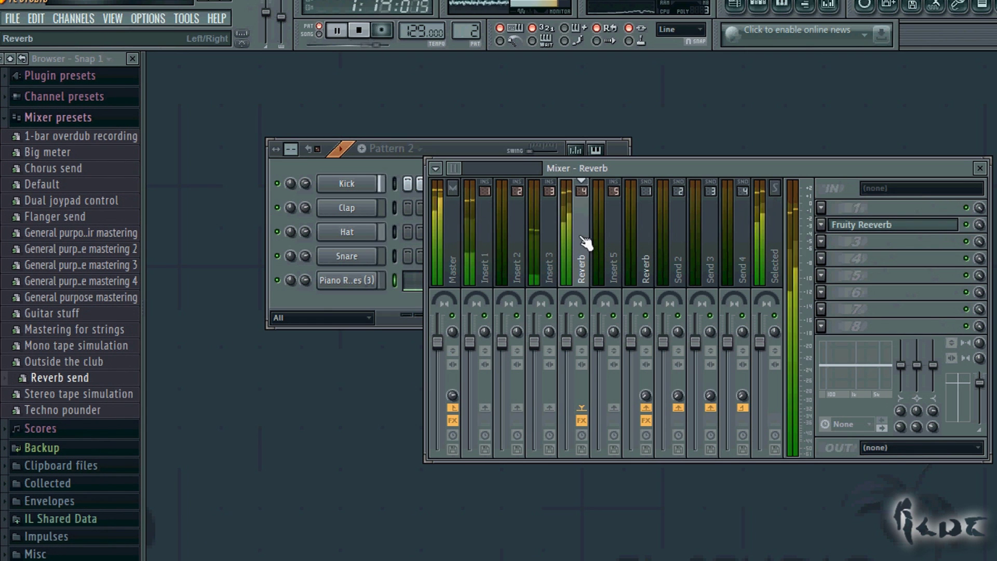
pyautogui.moveTo(61, 217); pyautogui.dragTo(579, 256)
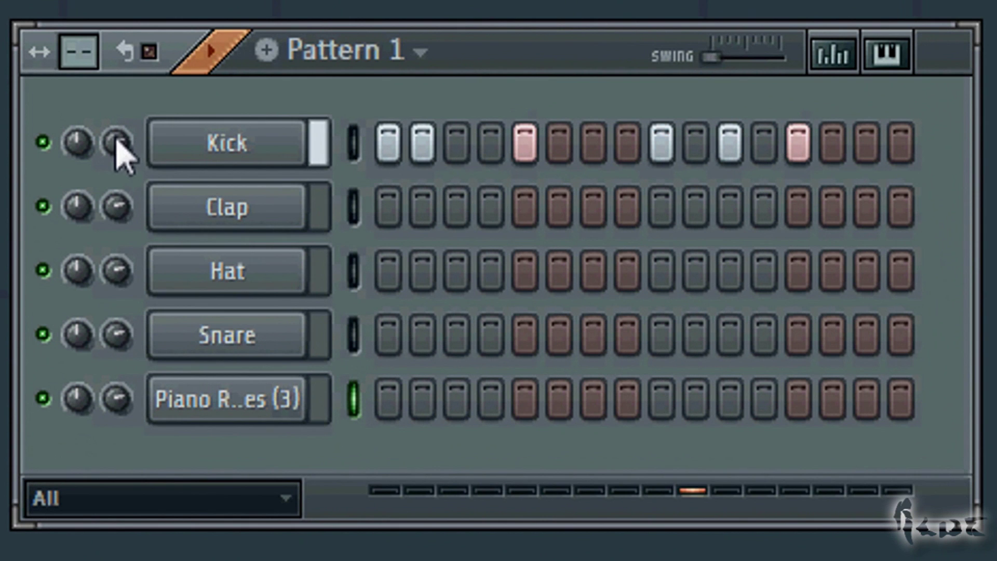
# Adjust the Kick channel's volume in Pattern 1 and open its channel volume events for editing
pyautogui.moveTo(117, 143)
pyautogui.mouseDown()
pyautogui.moveTo(138, 491)
pyautogui.moveTo(130, 58)
pyautogui.moveTo(138, 133)
pyautogui.moveTo(124, 156)
pyautogui.mouseUp()
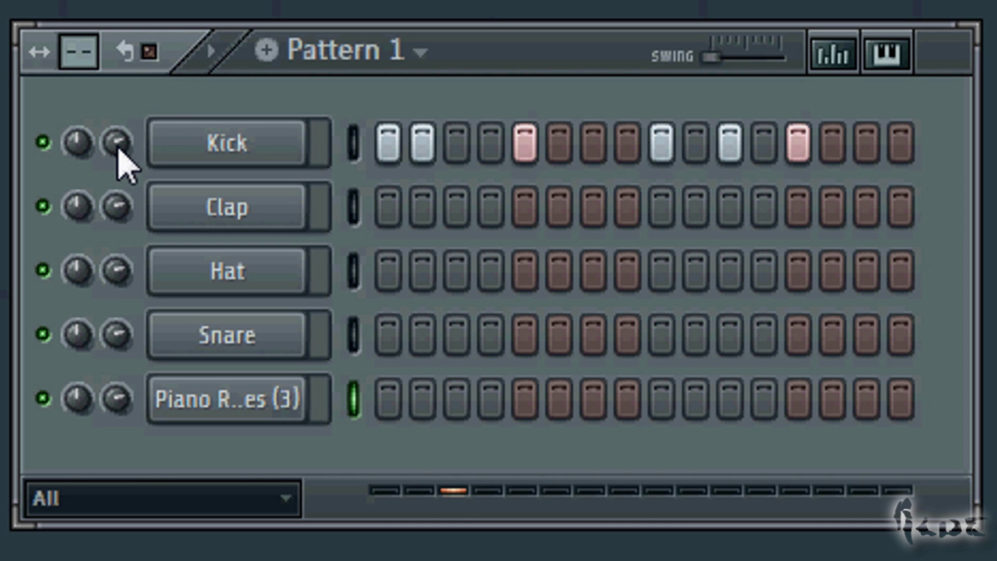
pyautogui.rightClick(118, 143)
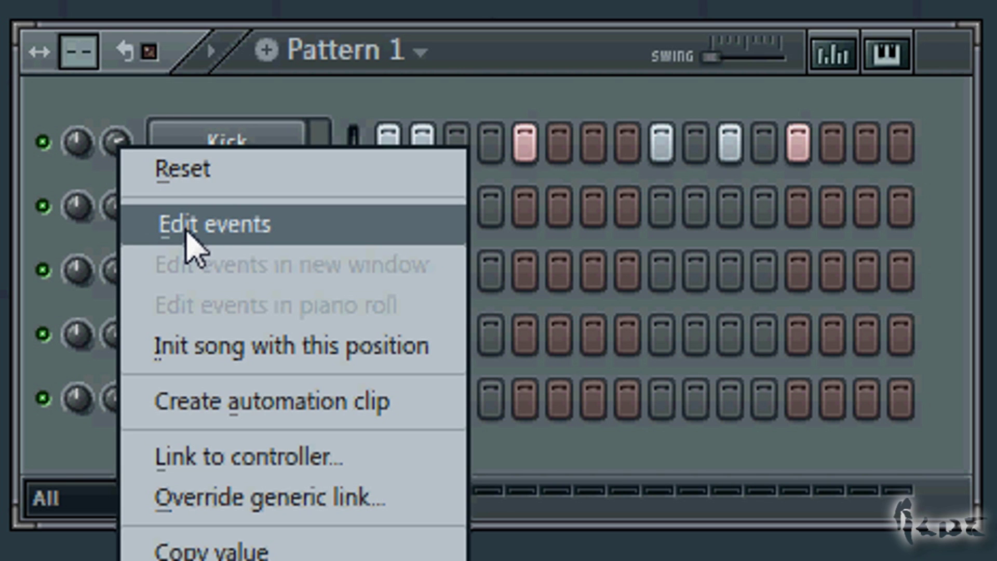
pyautogui.click(221, 226)
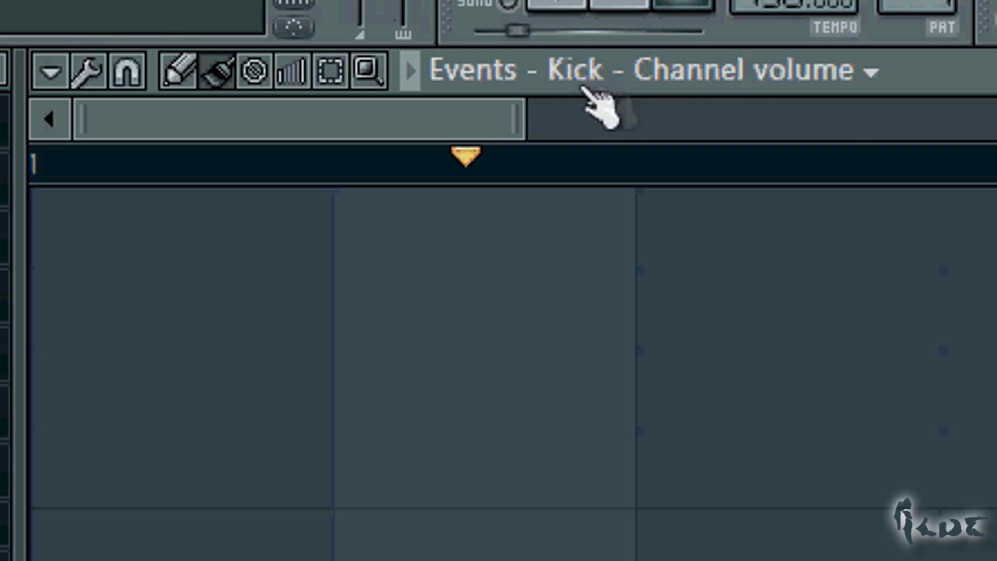
pyautogui.click(841, 76)
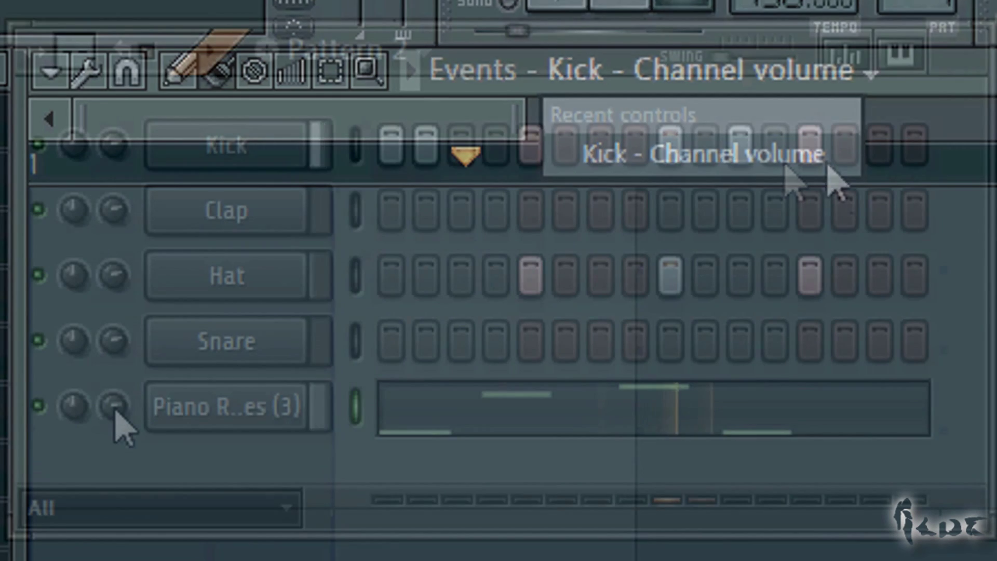
# Open the Piano Rhodes (3) channel's panning events in Pattern 2 and draw a descending line across them
pyautogui.rightClick(115, 405)
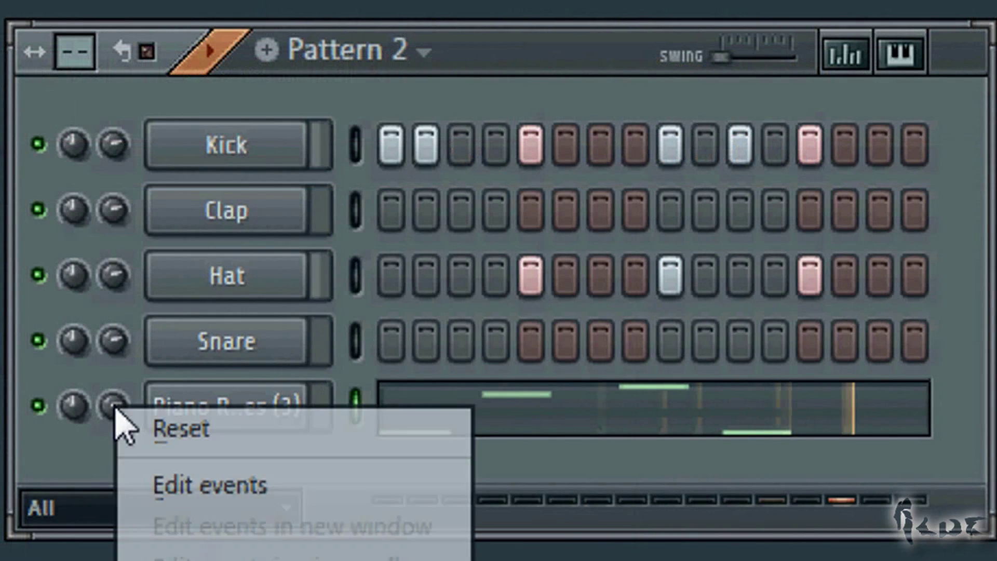
pyautogui.click(174, 490)
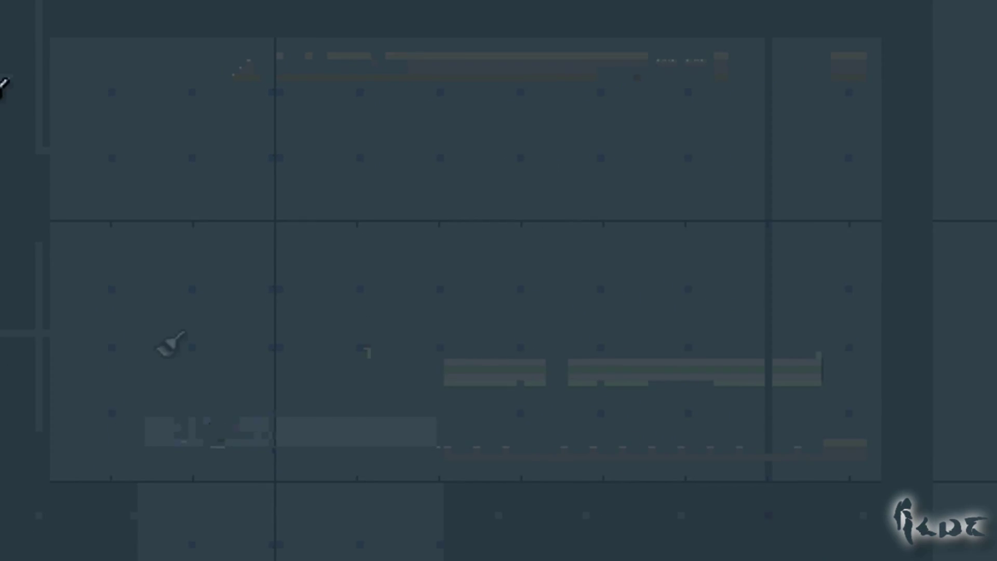
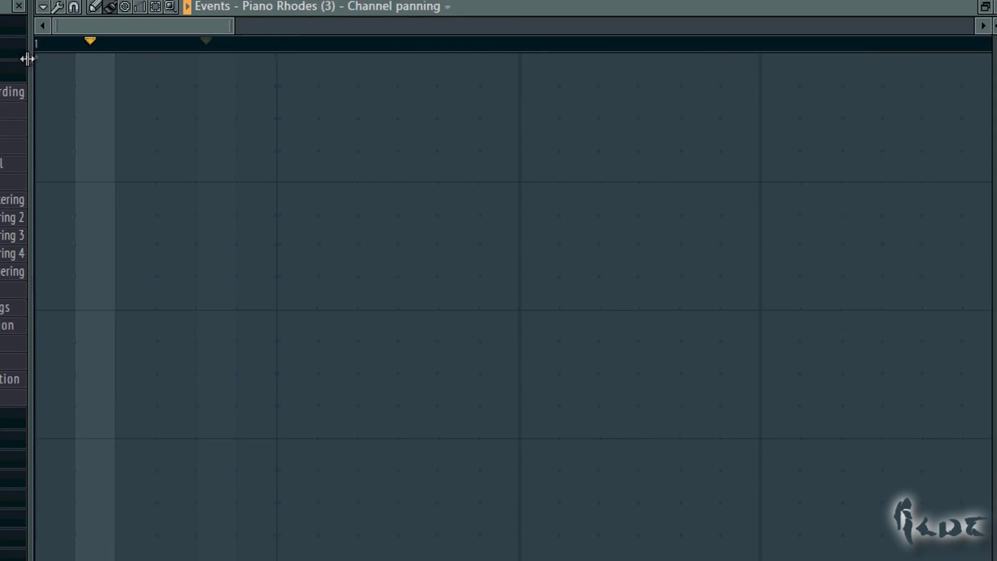
pyautogui.moveTo(45, 57)
pyautogui.mouseDown()
pyautogui.moveTo(159, 203)
pyautogui.moveTo(332, 485)
pyautogui.moveTo(395, 545)
pyautogui.moveTo(420, 553)
pyautogui.moveTo(507, 499)
pyautogui.moveTo(570, 278)
pyautogui.moveTo(587, 167)
pyautogui.moveTo(621, 86)
pyautogui.moveTo(666, 56)
pyautogui.moveTo(791, 182)
pyautogui.moveTo(819, 501)
pyautogui.moveTo(839, 550)
pyautogui.moveTo(844, 506)
pyautogui.mouseUp()
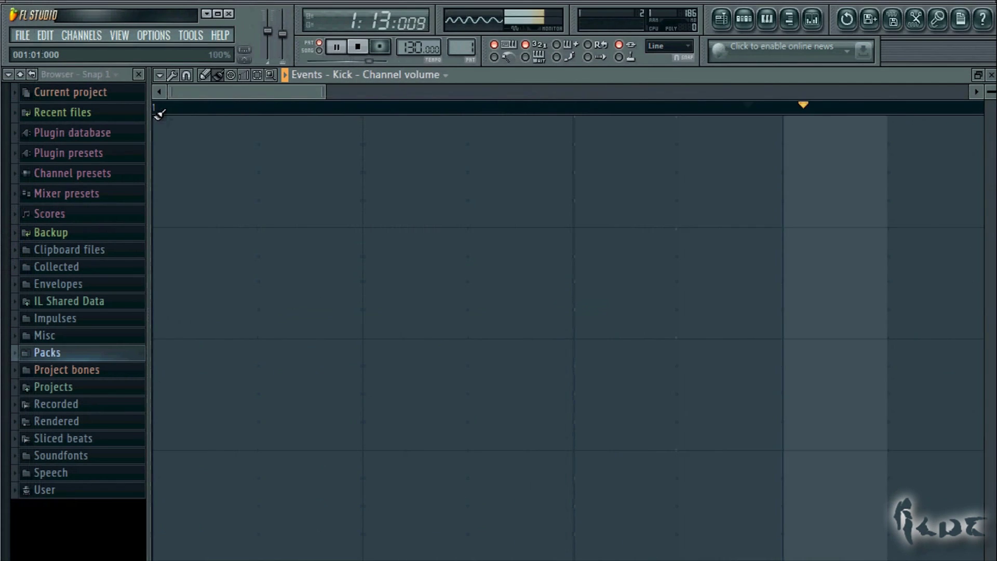
# Paint a descending Kick channel volume curve across the pattern, and repaint it as a series of waves
pyautogui.moveTo(160, 112)
pyautogui.mouseDown()
pyautogui.moveTo(397, 489)
pyautogui.moveTo(465, 546)
pyautogui.moveTo(550, 556)
pyautogui.mouseUp()
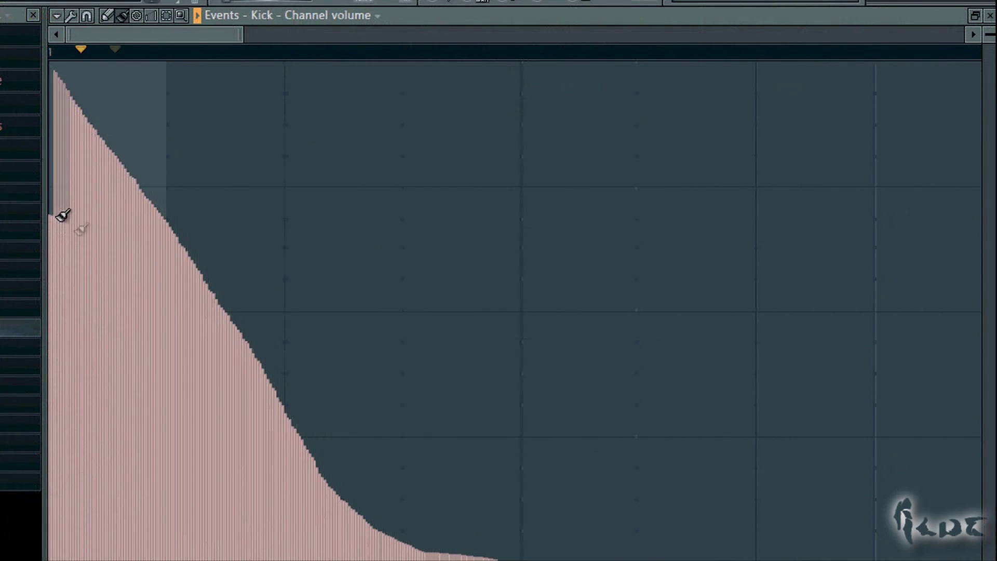
pyautogui.moveTo(164, 254)
pyautogui.mouseDown()
pyautogui.moveTo(299, 351)
pyautogui.moveTo(512, 243)
pyautogui.mouseUp()
pyautogui.moveTo(452, 204)
pyautogui.mouseDown()
pyautogui.moveTo(650, 304)
pyautogui.moveTo(696, 382)
pyautogui.moveTo(691, 559)
pyautogui.moveTo(699, 549)
pyautogui.mouseUp()
pyautogui.hotkey('ctrl', 'z')
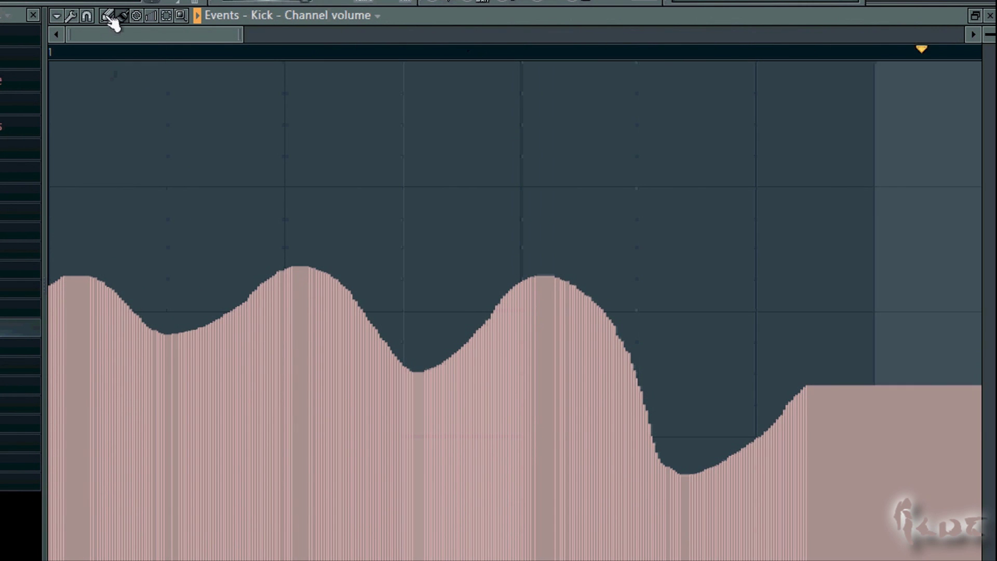
# Draw stepped Kick volume levels with the Pencil tool, and redraw them in finer steps with snap set to 1/6 beat
pyautogui.click(111, 18)
pyautogui.moveTo(83, 212)
pyautogui.mouseDown()
pyautogui.moveTo(172, 225)
pyautogui.moveTo(274, 207)
pyautogui.moveTo(386, 161)
pyautogui.moveTo(545, 270)
pyautogui.moveTo(695, 419)
pyautogui.moveTo(767, 457)
pyautogui.moveTo(805, 525)
pyautogui.mouseUp()
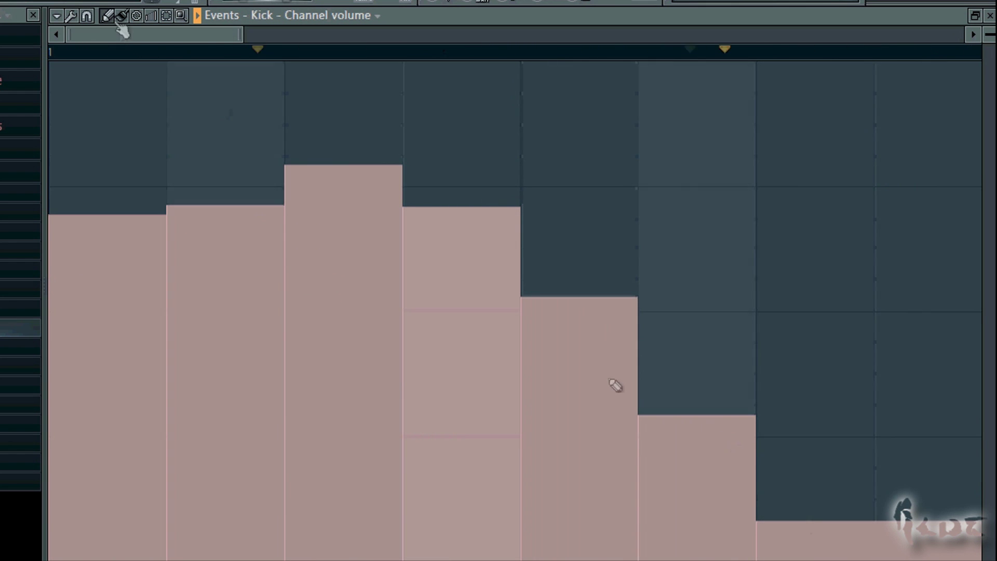
pyautogui.click(87, 16)
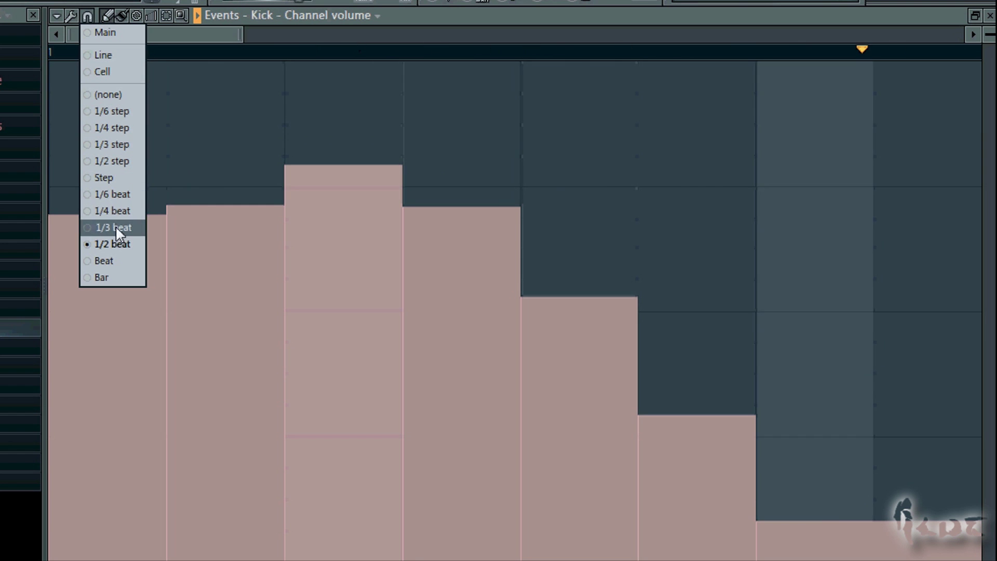
pyautogui.click(122, 194)
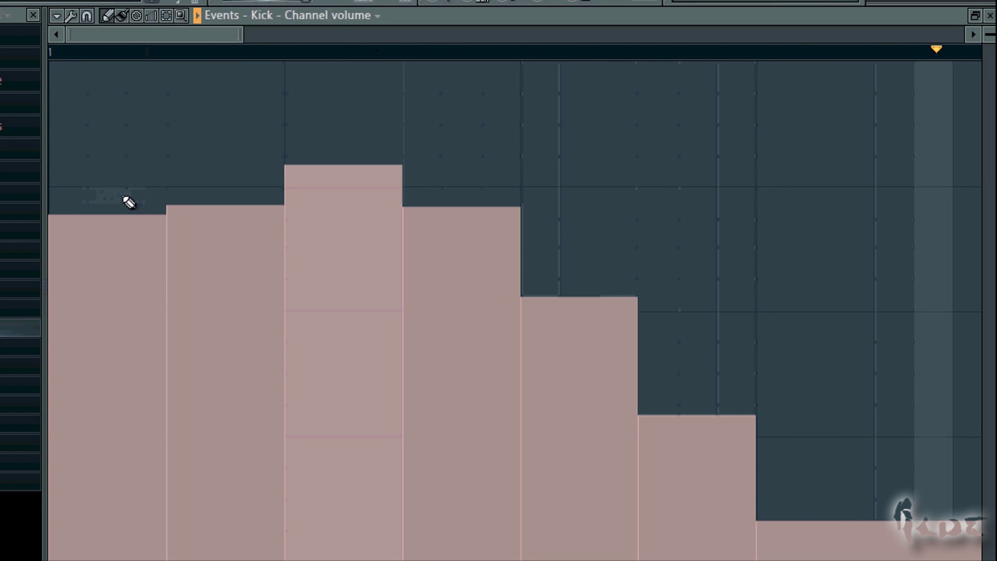
pyautogui.moveTo(83, 230)
pyautogui.mouseDown()
pyautogui.moveTo(78, 212)
pyautogui.moveTo(162, 173)
pyautogui.moveTo(289, 151)
pyautogui.moveTo(464, 305)
pyautogui.moveTo(659, 327)
pyautogui.moveTo(977, 458)
pyautogui.mouseUp()
# Erase the drawn Kick channel volume events across the grid with the Delete tool
pyautogui.click(137, 15)
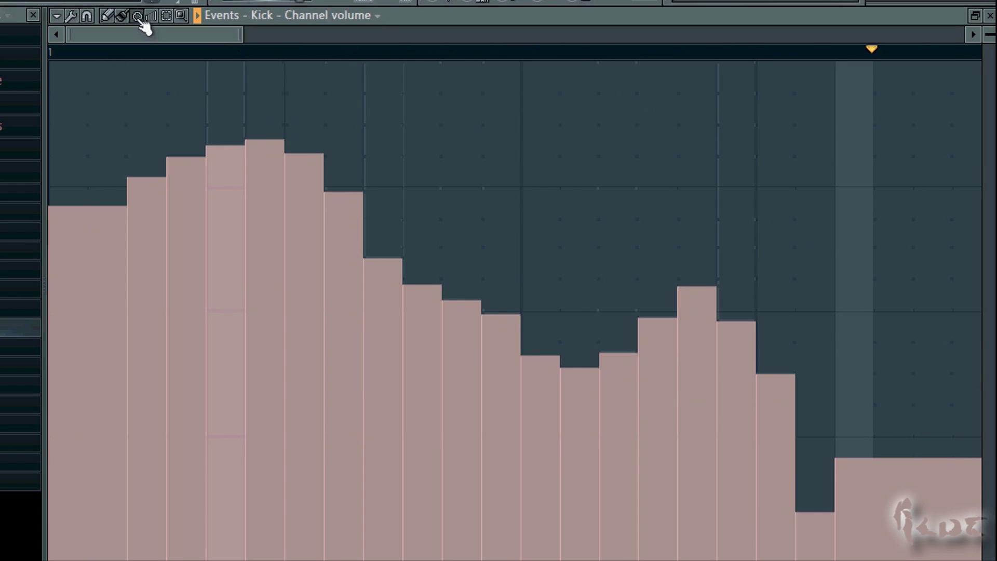
pyautogui.moveTo(67, 261)
pyautogui.mouseDown()
pyautogui.moveTo(129, 285)
pyautogui.moveTo(384, 327)
pyautogui.moveTo(930, 338)
pyautogui.mouseUp()
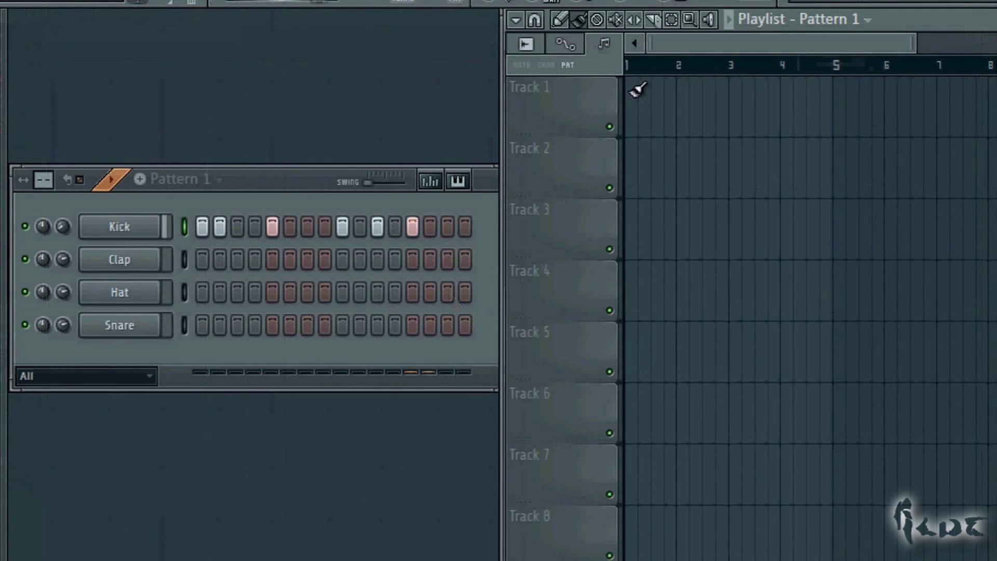
# Fill Playlist Track 1 with Pattern 1 clips from bar 1 through bar 7
pyautogui.moveTo(634, 89); pyautogui.dragTo(980, 109)
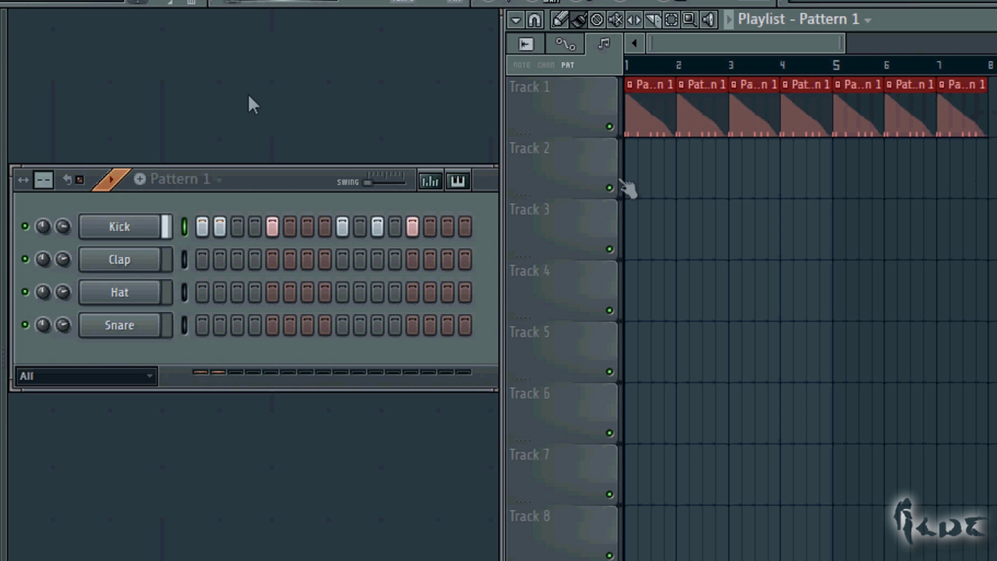
pyautogui.click(255, 2)
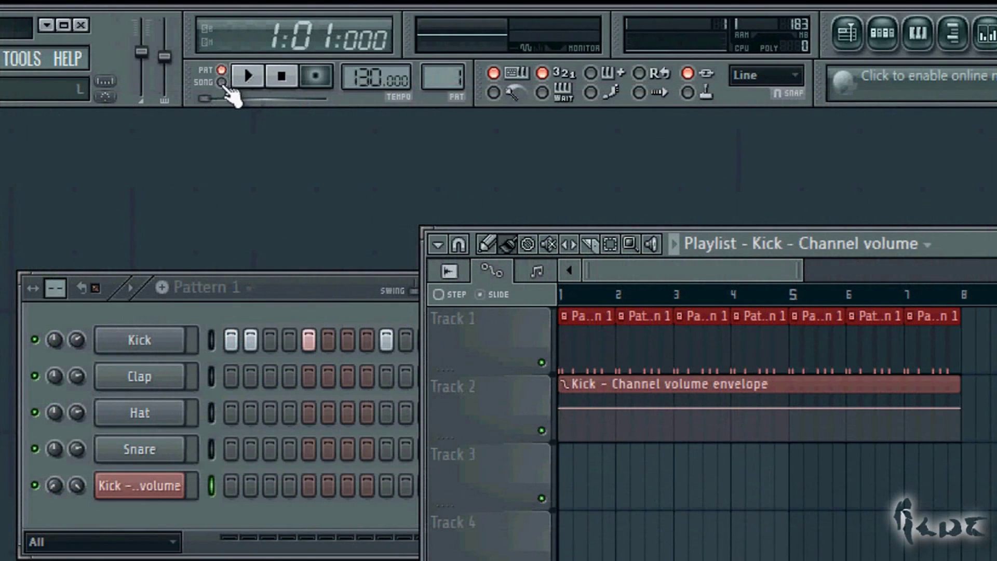
# Play the song and turn the Kick channel volume envelope into a fade by raising its start point and lowering its end point
pyautogui.click(250, 78)
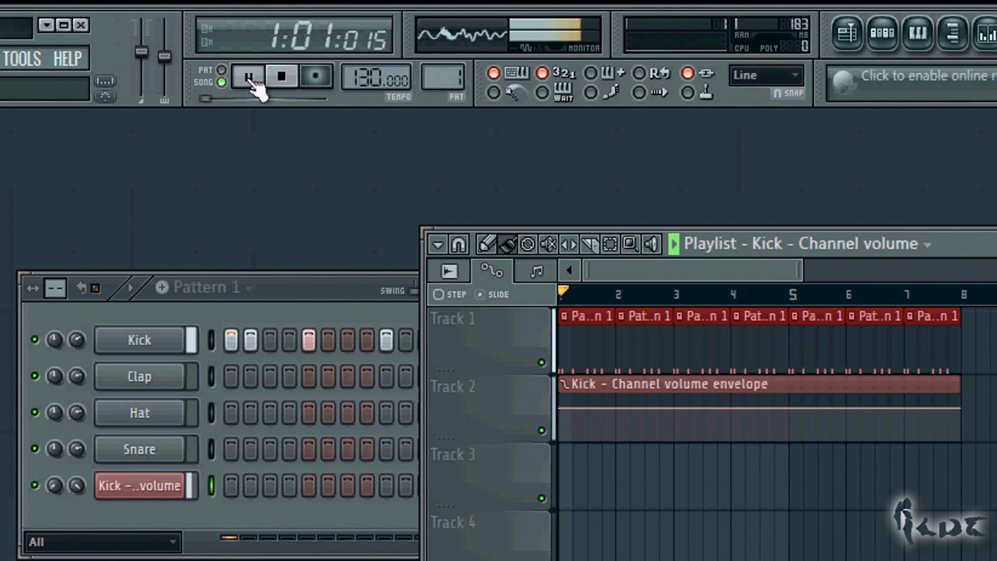
pyautogui.moveTo(568, 412); pyautogui.dragTo(568, 396)
pyautogui.moveTo(962, 408); pyautogui.dragTo(963, 442)
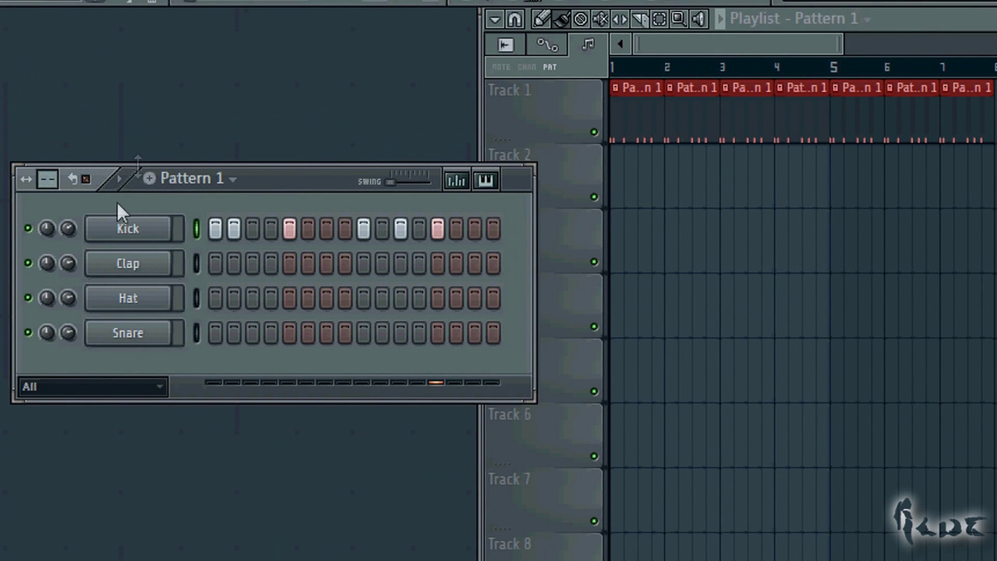
# Create an automation clip for the Kick channel's volume and lower the envelope's end point to the bottom of the clip
pyautogui.rightClick(67, 229)
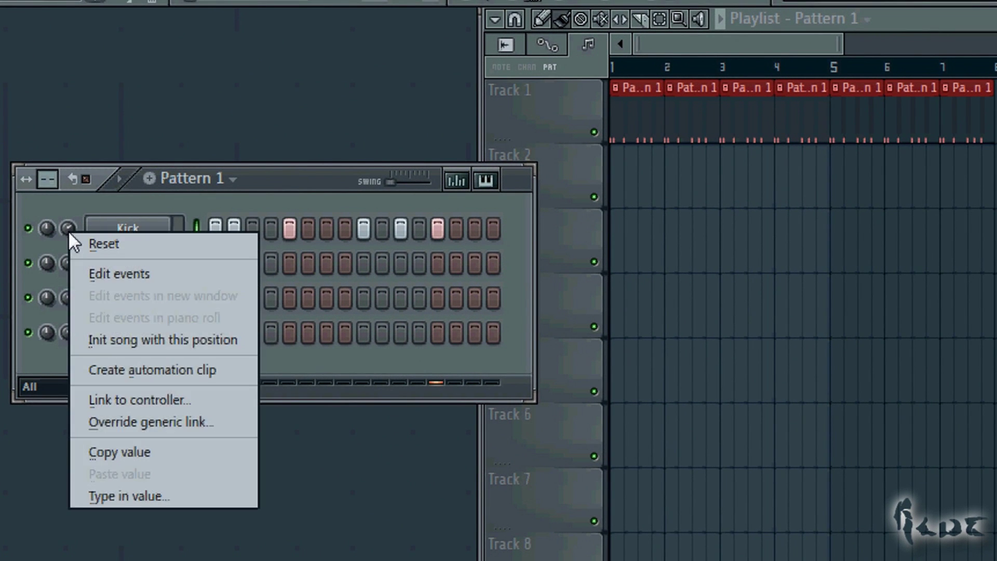
pyautogui.click(132, 370)
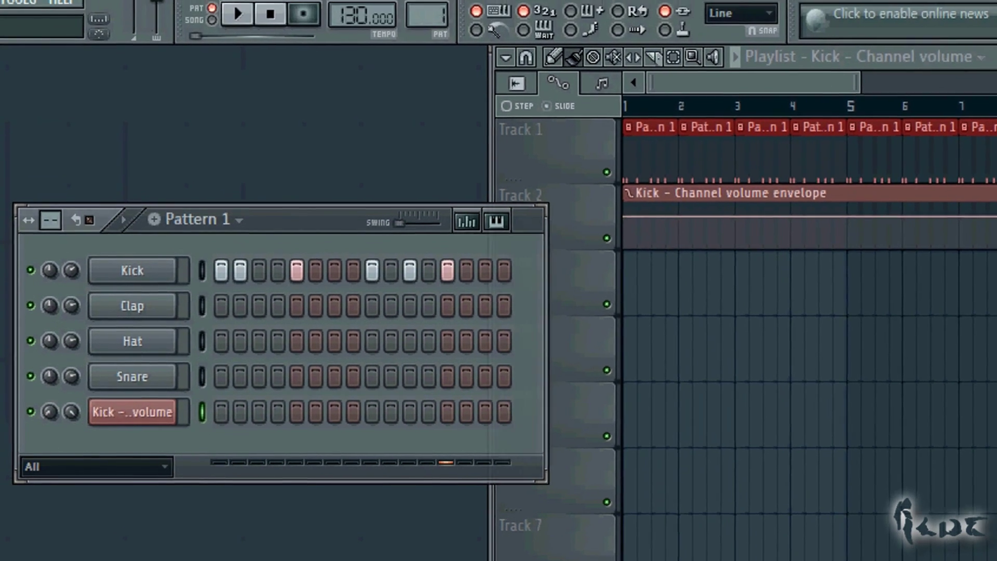
pyautogui.moveTo(911, 21); pyautogui.dragTo(909, 138)
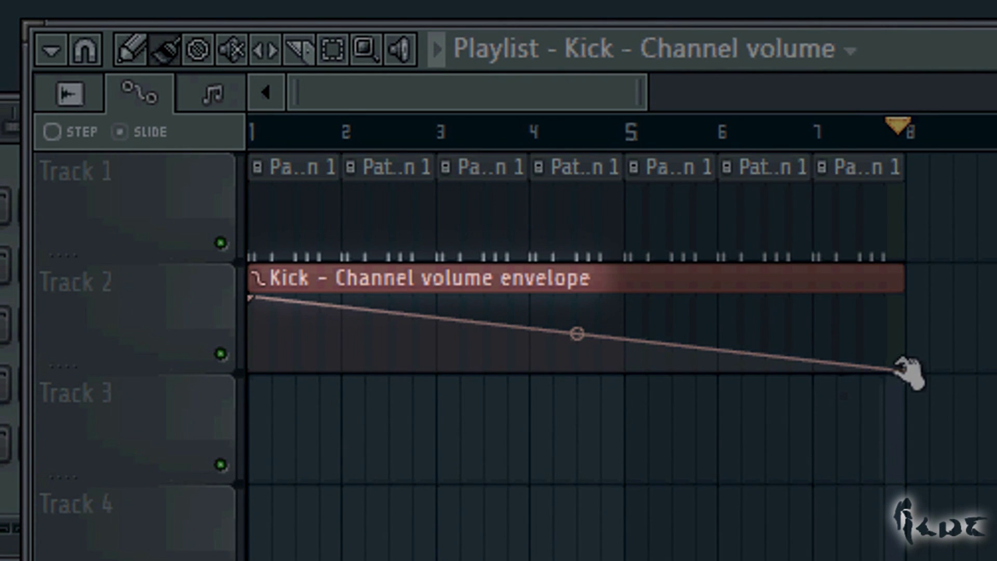
# Reshape the Kick volume envelope by raising its end point, lowering its start point and bending the line between them upward
pyautogui.moveTo(904, 370); pyautogui.dragTo(904, 333)
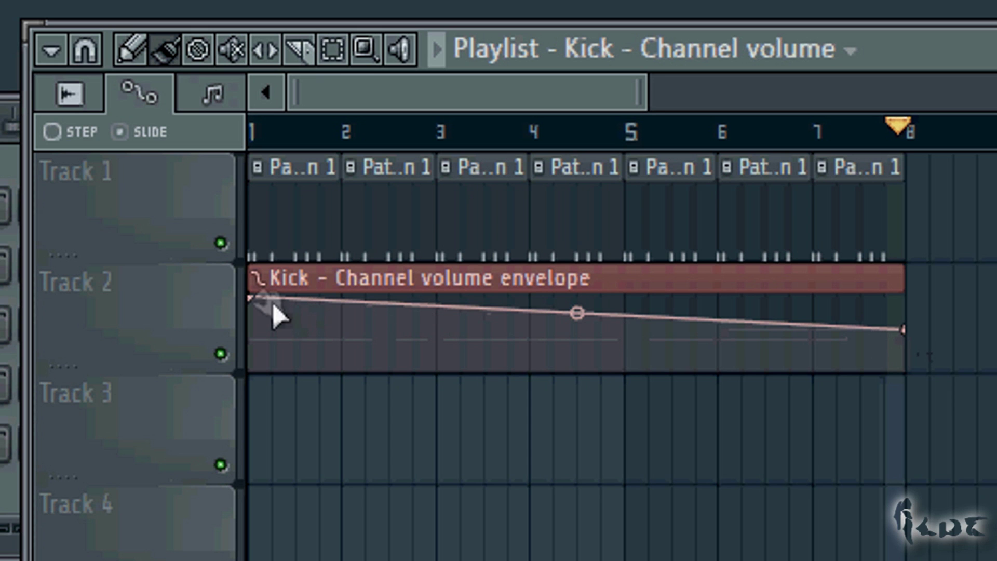
pyautogui.moveTo(262, 306); pyautogui.dragTo(269, 356)
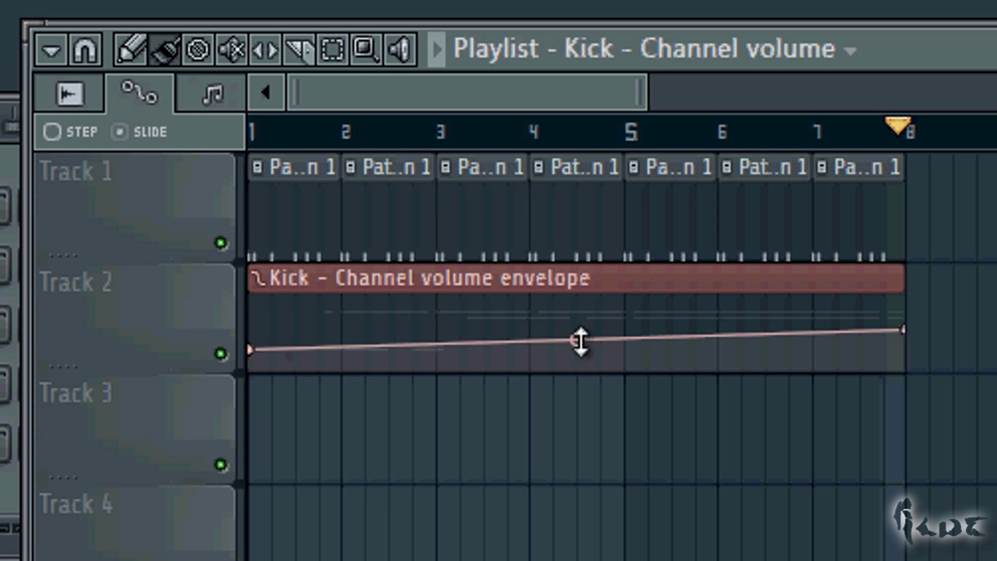
pyautogui.moveTo(579, 340); pyautogui.dragTo(576, 415)
pyautogui.moveTo(576, 349); pyautogui.dragTo(592, 198)
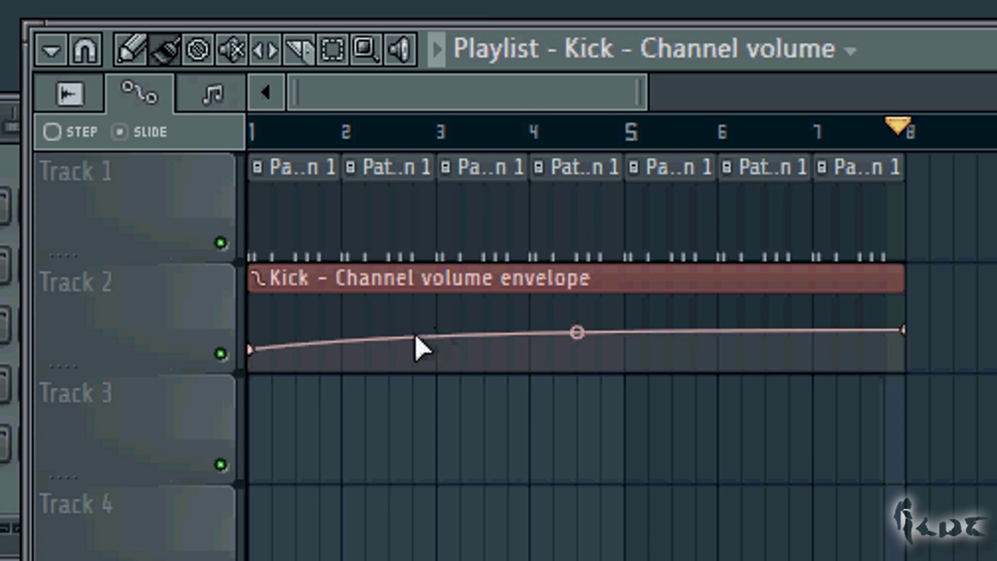
# Add a raised control point between bars 3 and 4 of the Kick volume envelope, and move the end point back to bar 8, lower down
pyautogui.moveTo(418, 338); pyautogui.dragTo(487, 310)
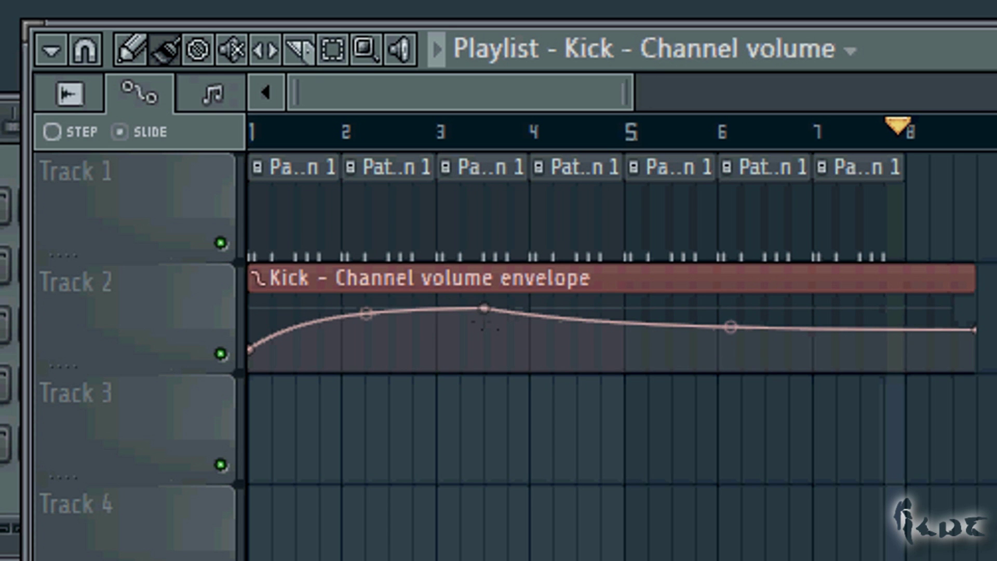
pyautogui.moveTo(977, 330); pyautogui.dragTo(904, 353)
# Set the curve type of the Kick volume envelope's middle control point to Wave
pyautogui.rightClick(483, 309)
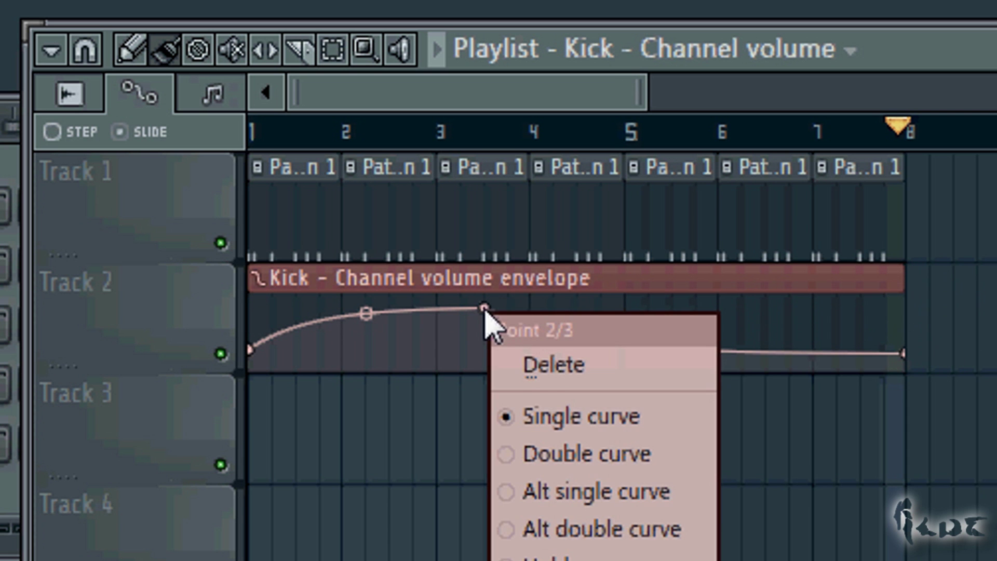
pyautogui.click(535, 383)
pyautogui.rightClick(473, 193)
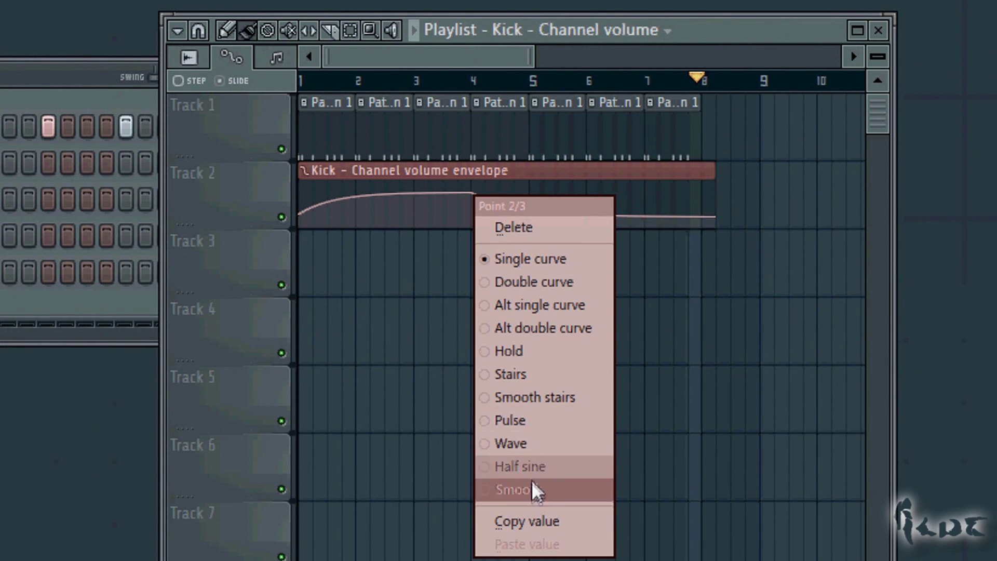
pyautogui.click(530, 443)
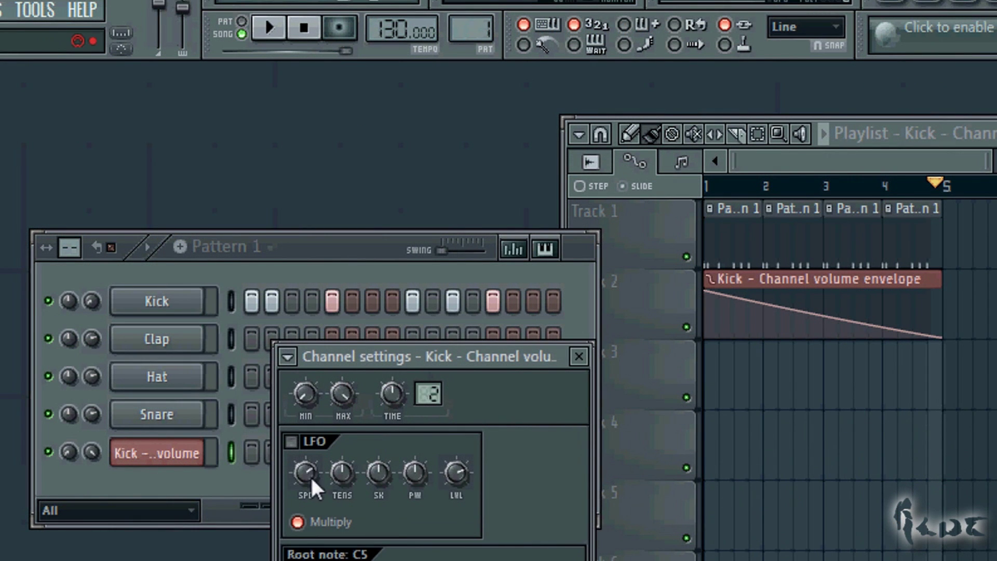
# Enable the LFO in the Kick volume automation clip's channel settings and adjust its speed
pyautogui.click(293, 441)
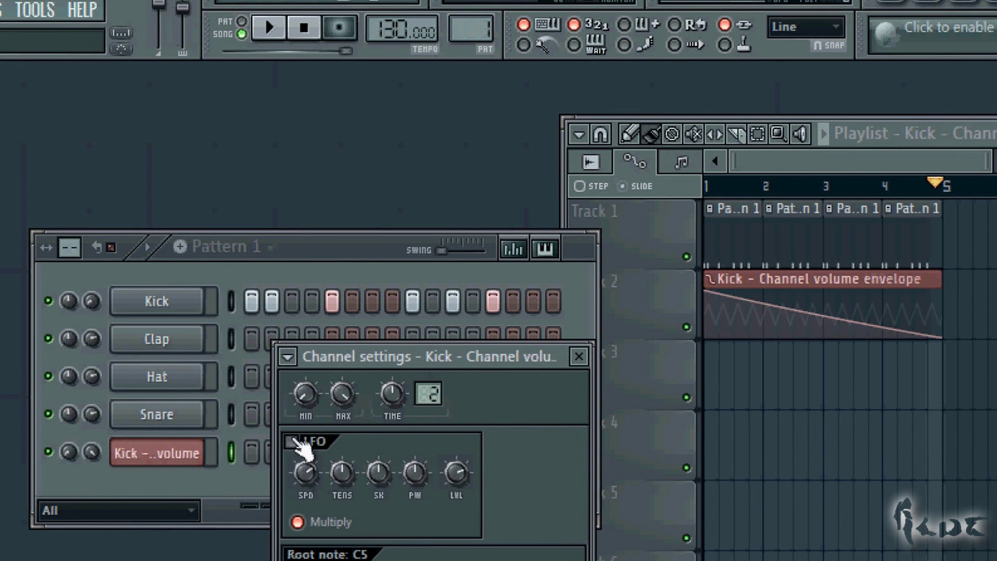
pyautogui.click(292, 440)
pyautogui.moveTo(304, 472); pyautogui.dragTo(306, 487)
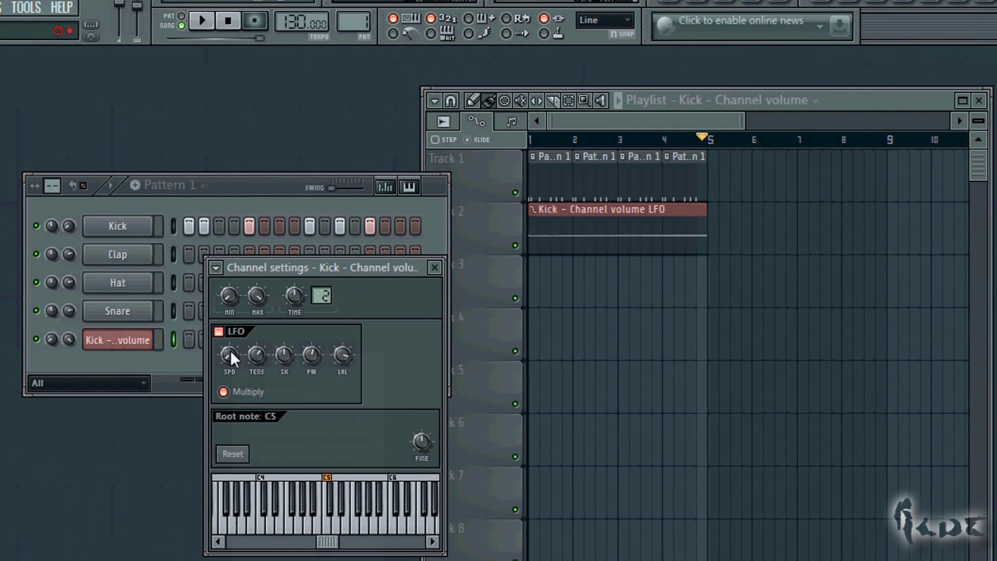
pyautogui.rightClick(279, 428)
pyautogui.click(287, 462)
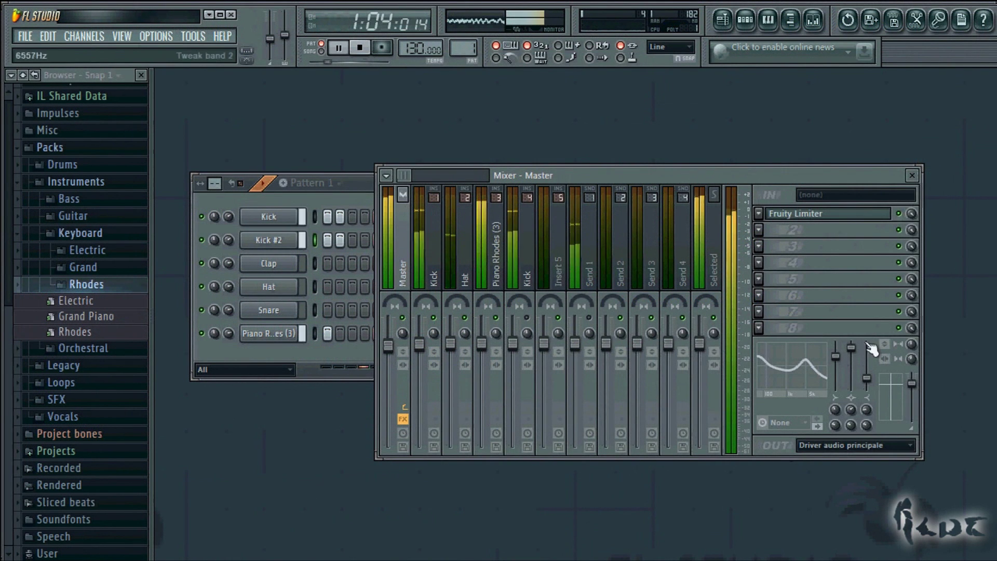
# Close the Mixer while Pattern 1 keeps playing
pyautogui.click(912, 175)
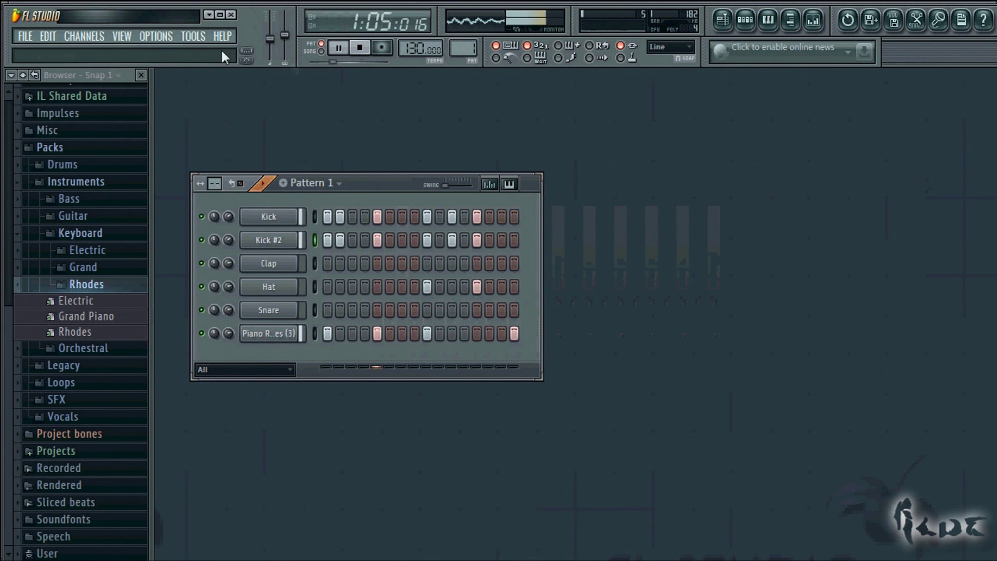